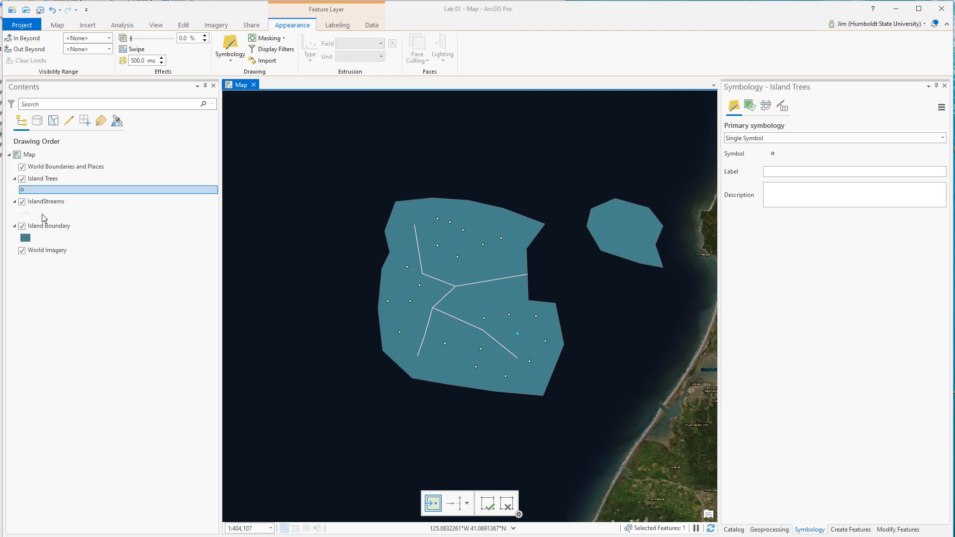
pyautogui.click(43, 213)
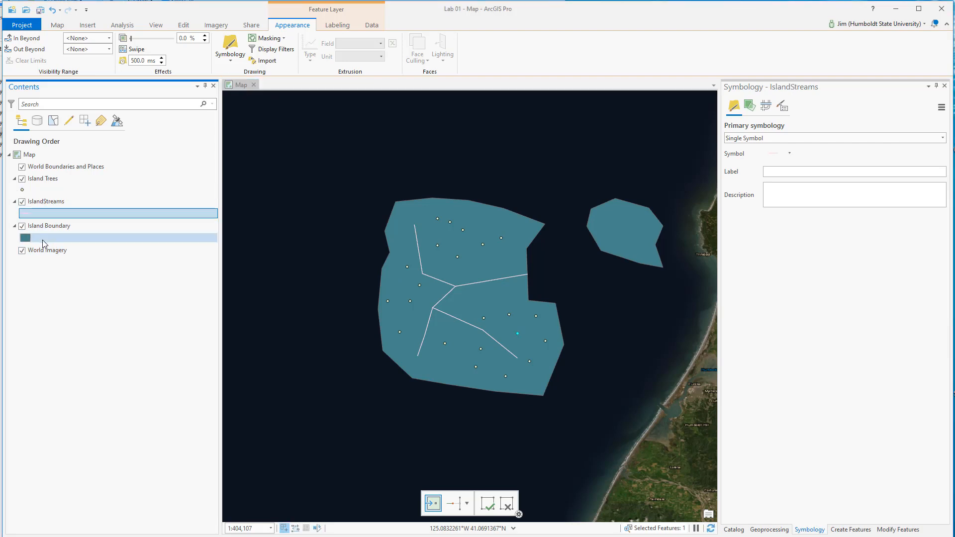
pyautogui.click(42, 238)
pyautogui.click(42, 212)
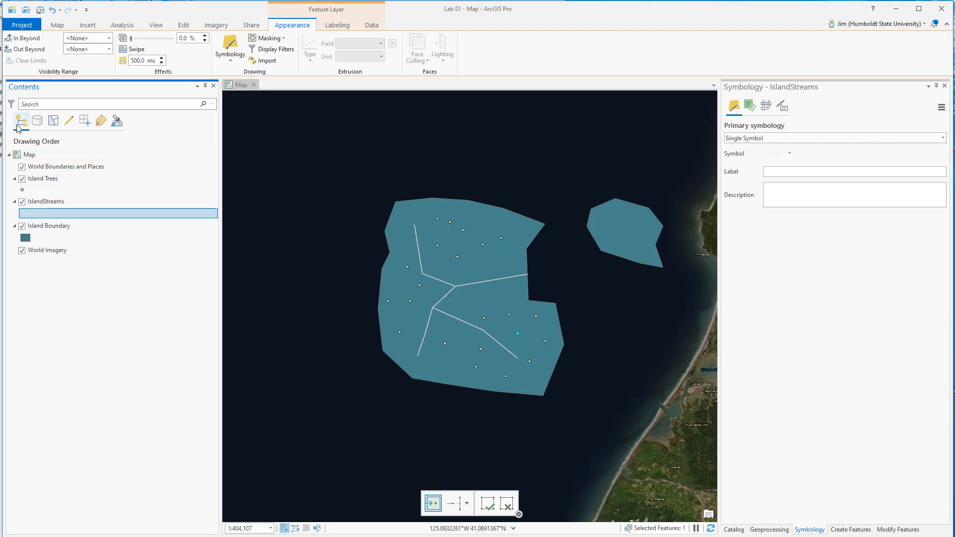
pyautogui.click(117, 121)
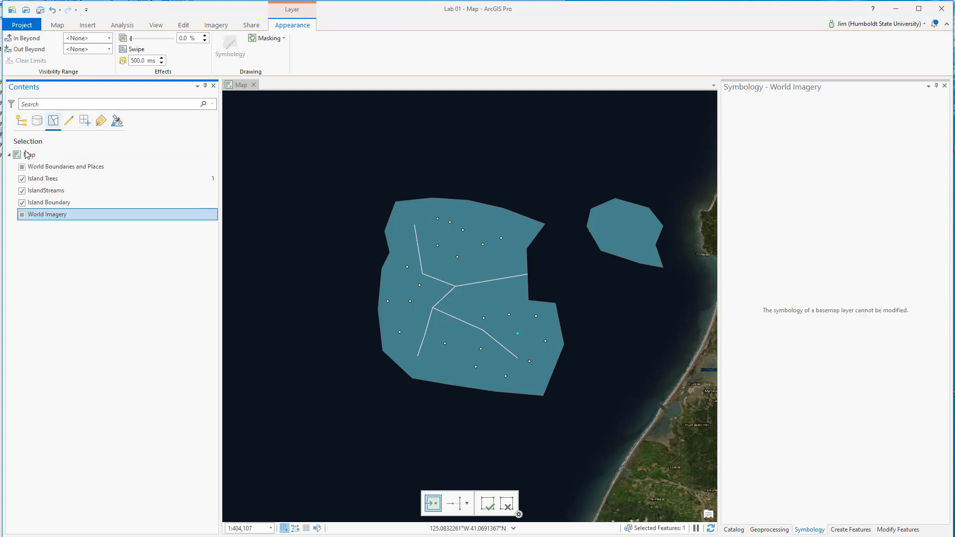
# Step: In the drawing order, move Island Boundary above IslandStreams and return IslandStreams to just below Island Trees
pyautogui.click(20, 122)
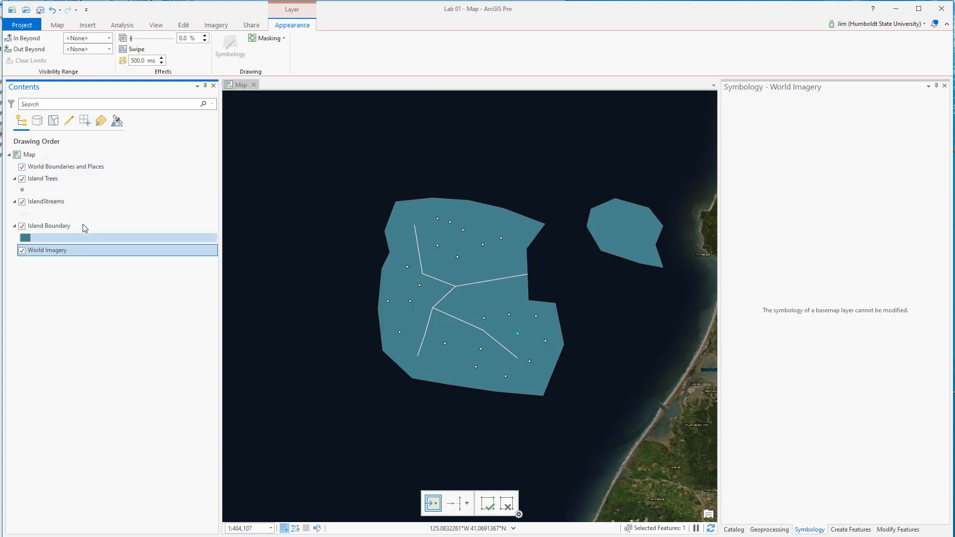
pyautogui.moveTo(69, 227); pyautogui.dragTo(59, 201)
pyautogui.click(50, 179)
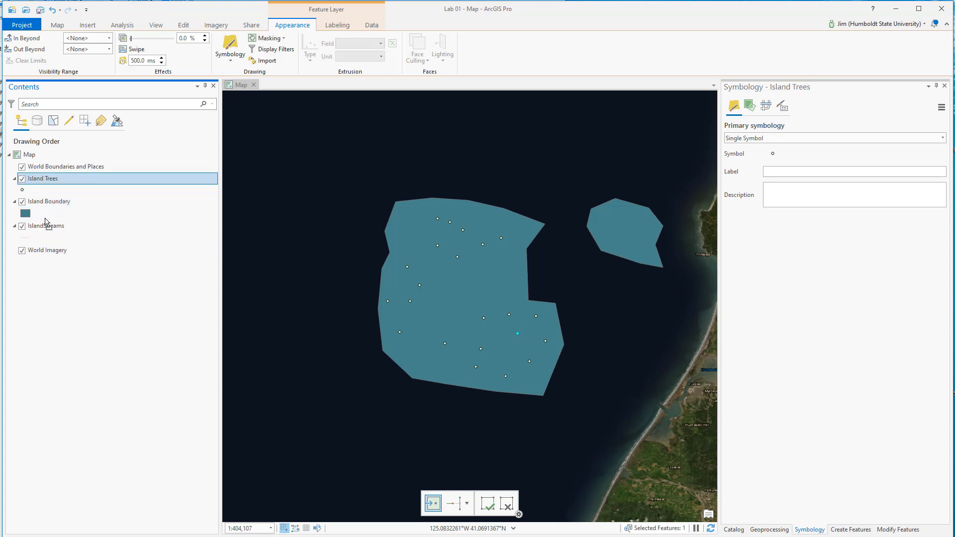
pyautogui.moveTo(42, 181)
pyautogui.mouseDown()
pyautogui.moveTo(39, 240)
pyautogui.moveTo(53, 185)
pyautogui.mouseUp()
pyautogui.moveTo(45, 227); pyautogui.dragTo(52, 184)
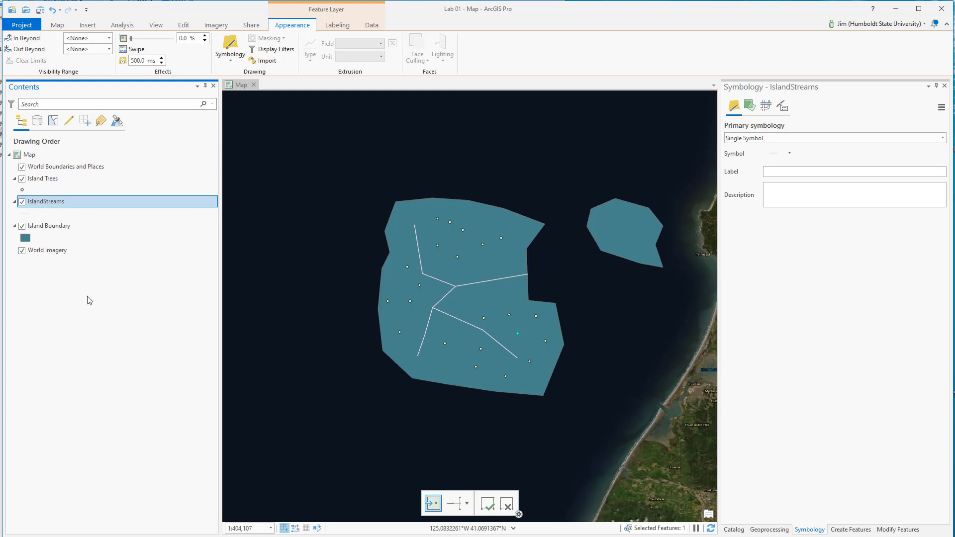
# Step: Try the Yellow (Pastel), Green (Pastel) and Green (Muted) gallery symbols on the Island Boundary layer
pyautogui.click(25, 240)
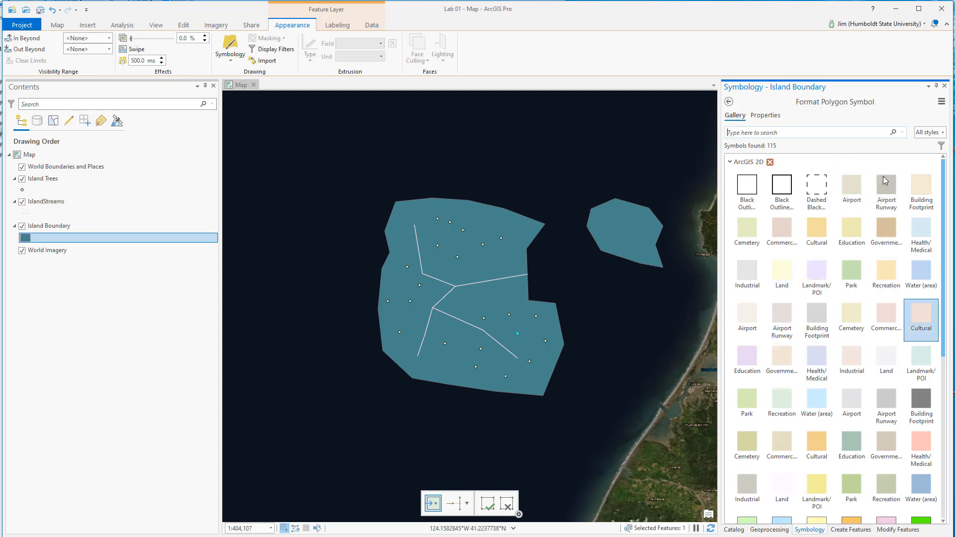
pyautogui.scroll(-3, 846, 368)
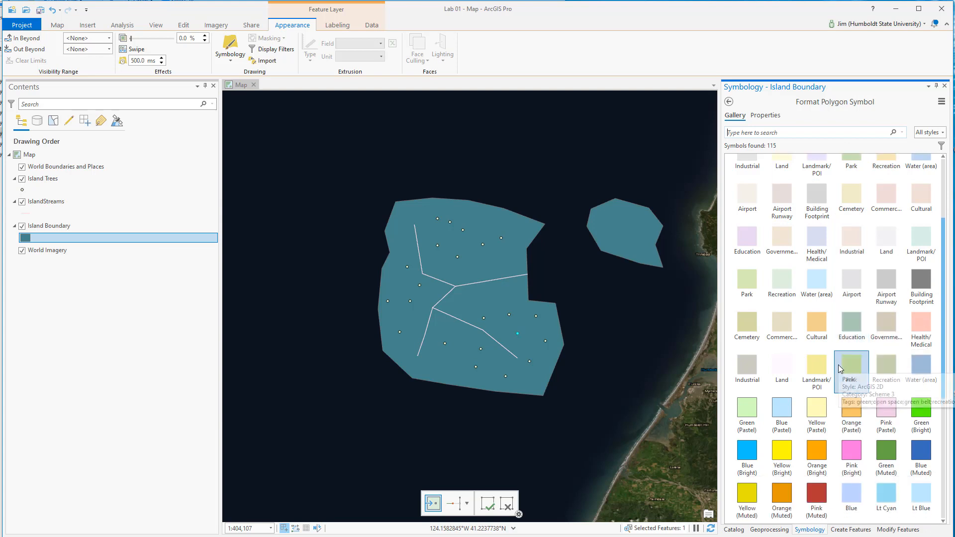
pyautogui.click(815, 416)
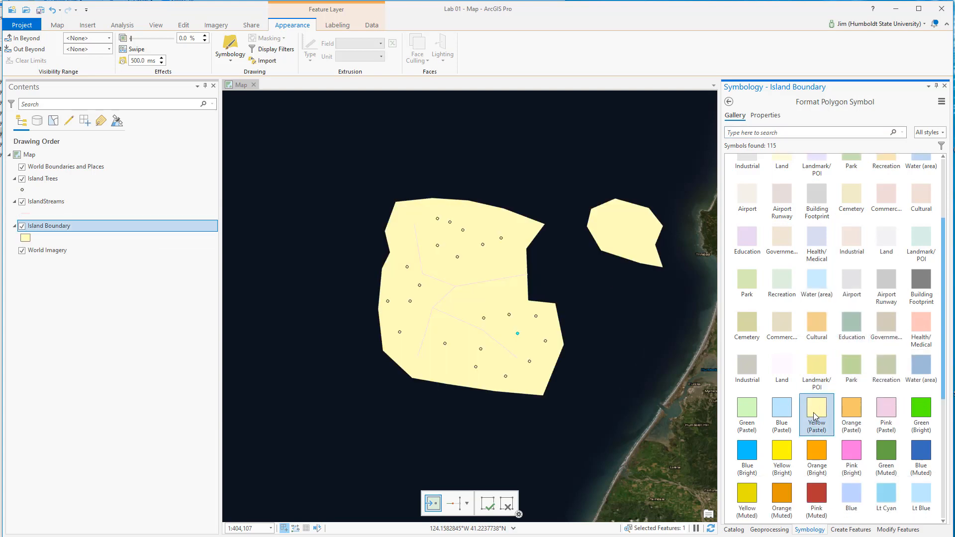
pyautogui.click(746, 413)
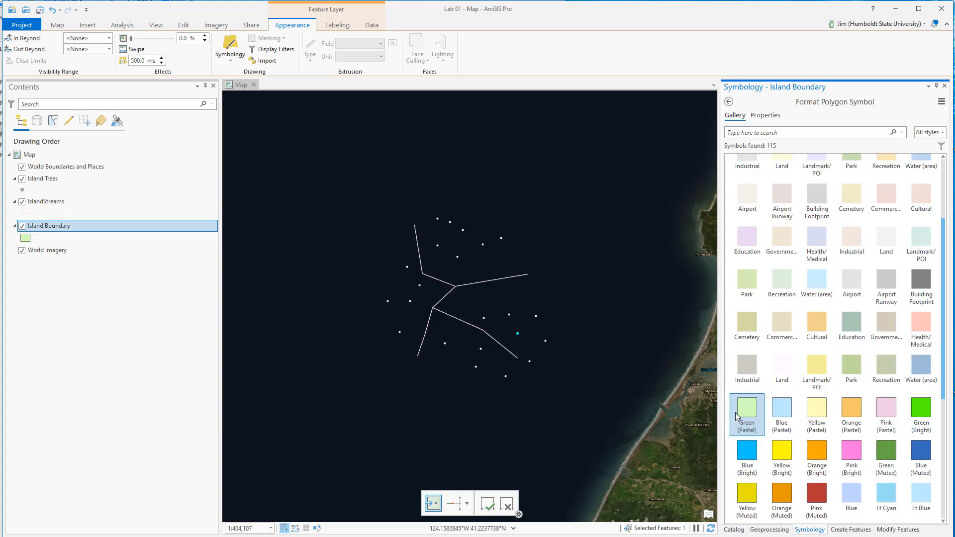
pyautogui.click(900, 455)
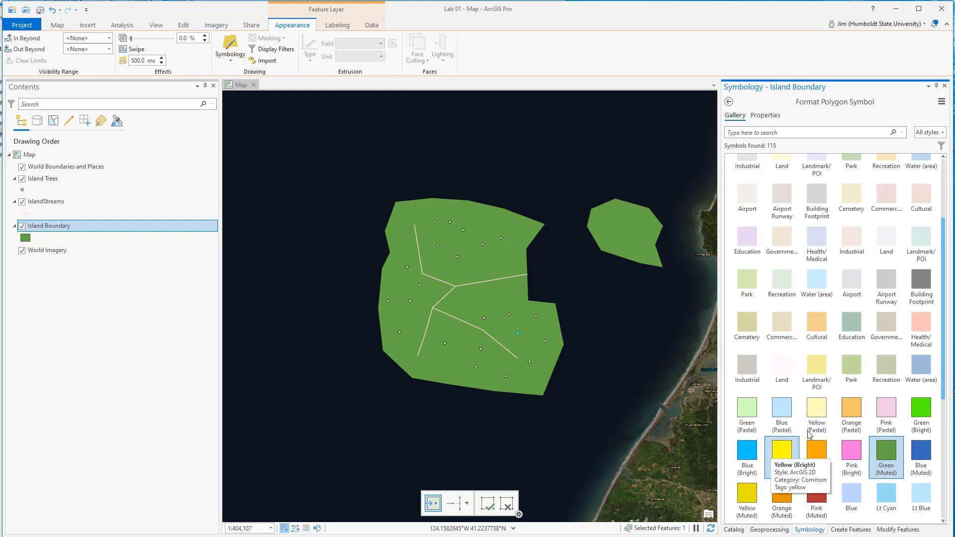
# Step: Try the Sienna symbol on Island Boundary, and apply the Brick symbol from the ArcGIS 3D style
pyautogui.scroll(-4, 821, 397)
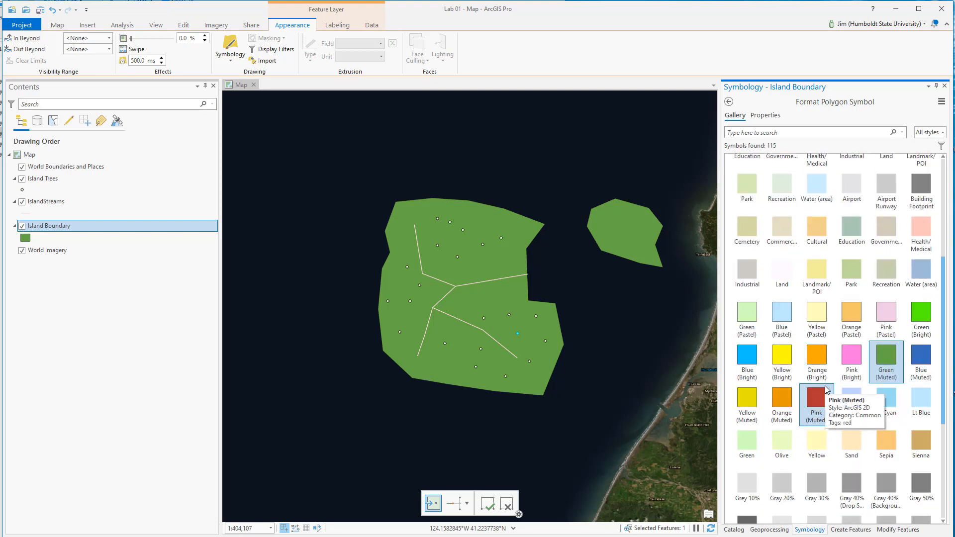
pyautogui.scroll(-9, 825, 390)
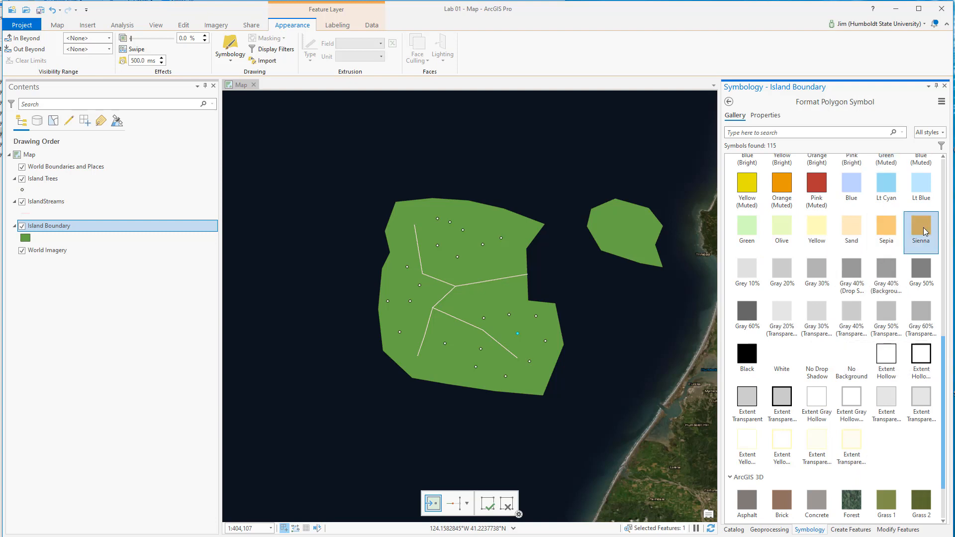
pyautogui.click(923, 227)
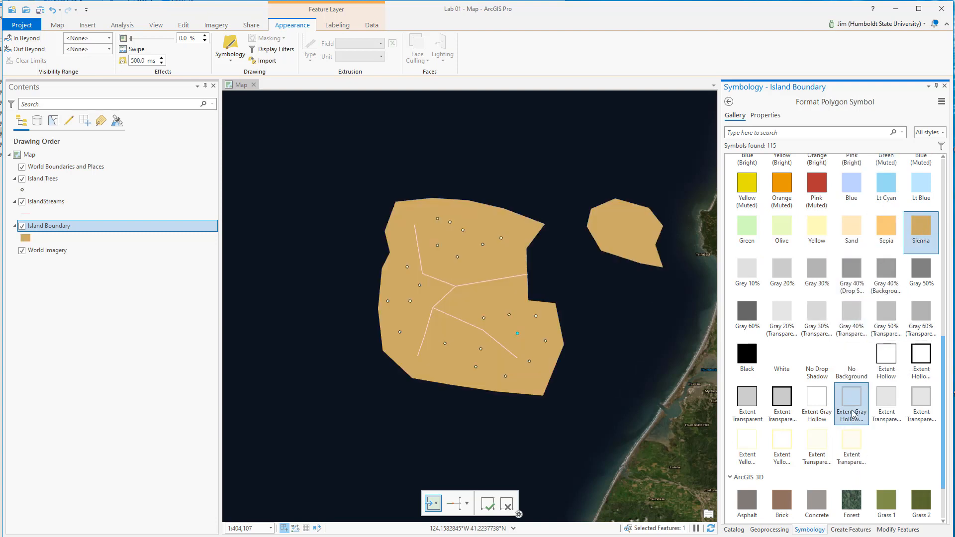
pyautogui.click(780, 502)
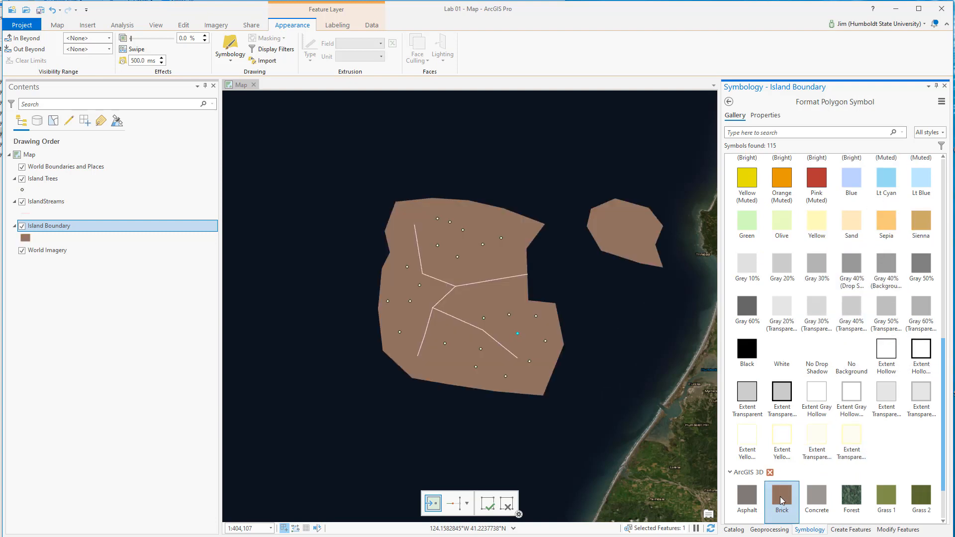
pyautogui.scroll(10, 826, 388)
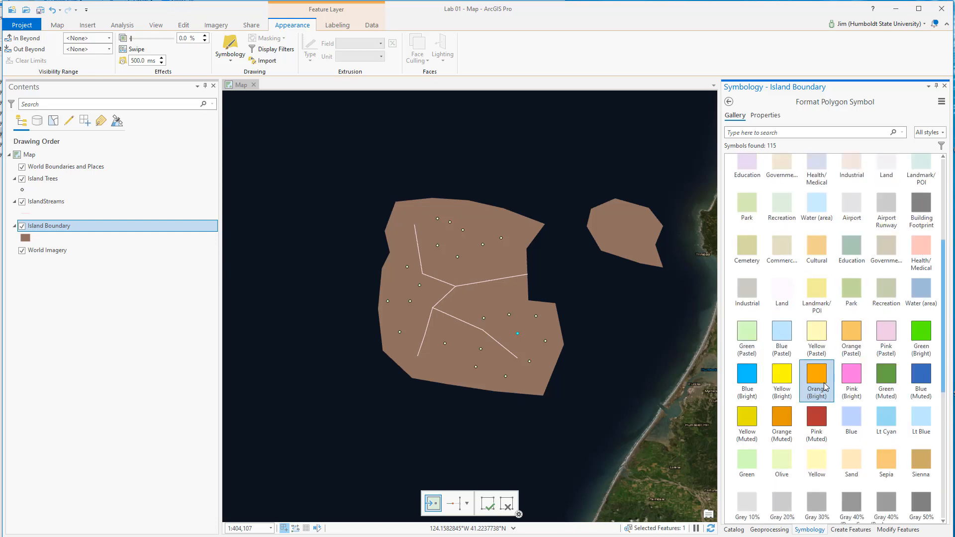
pyautogui.scroll(9, 823, 386)
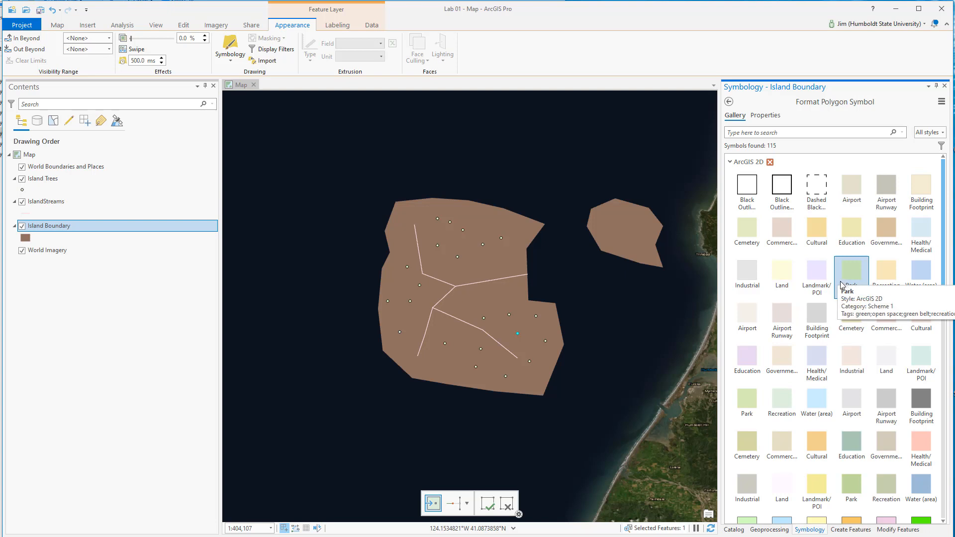
# Step: Change the fill color in the Island Boundary symbol's properties to bright red and apply it
pyautogui.click(769, 116)
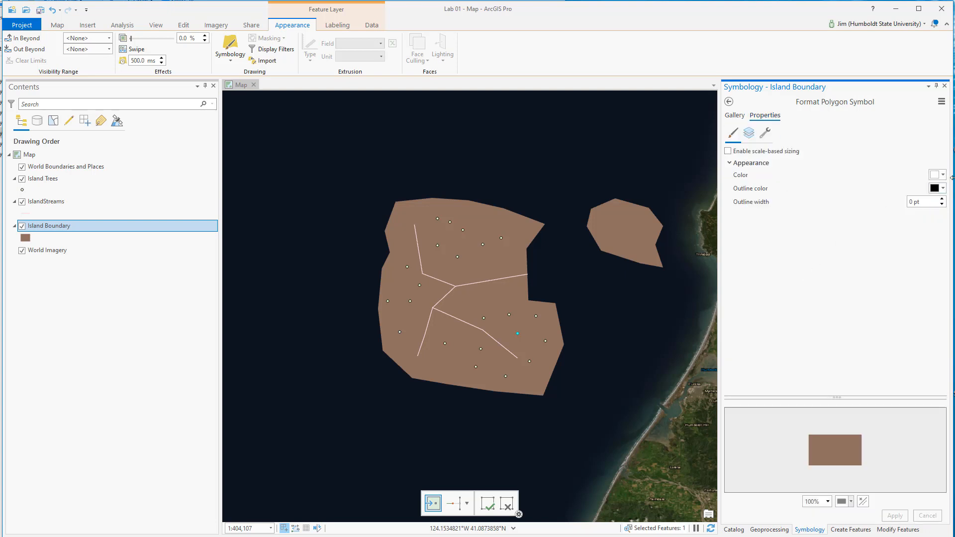
pyautogui.click(937, 176)
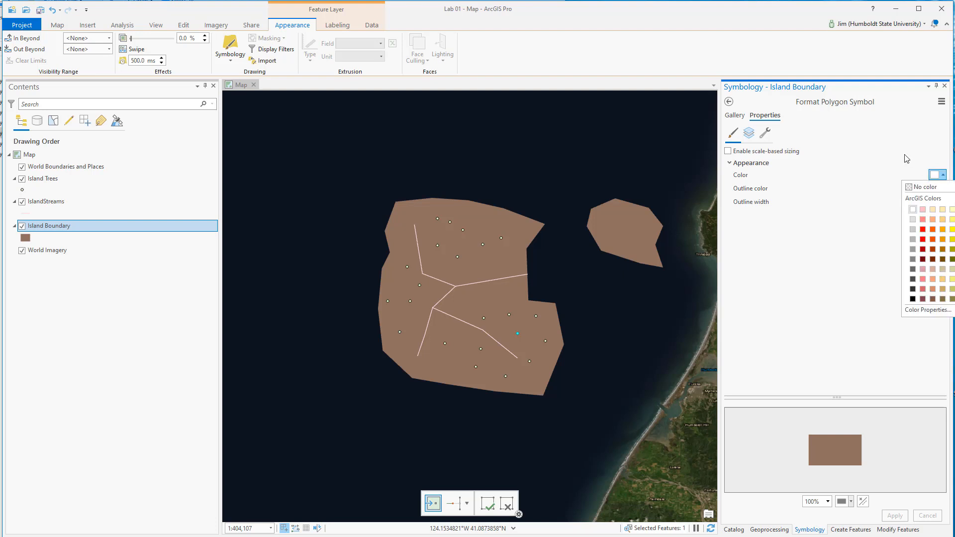
pyautogui.click(923, 239)
pyautogui.click(895, 516)
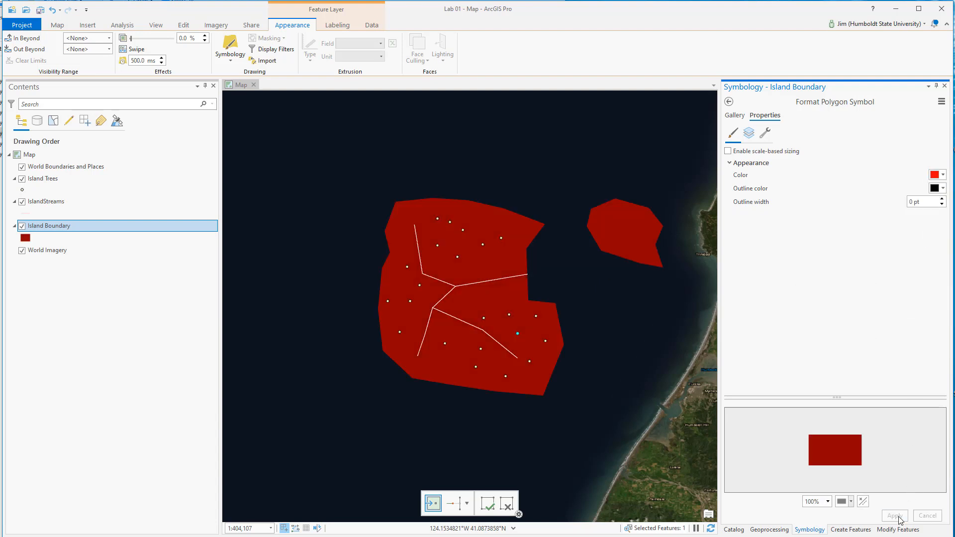
# Step: Change the Island Boundary fill color to orange (FFAA00) and apply it
pyautogui.click(935, 175)
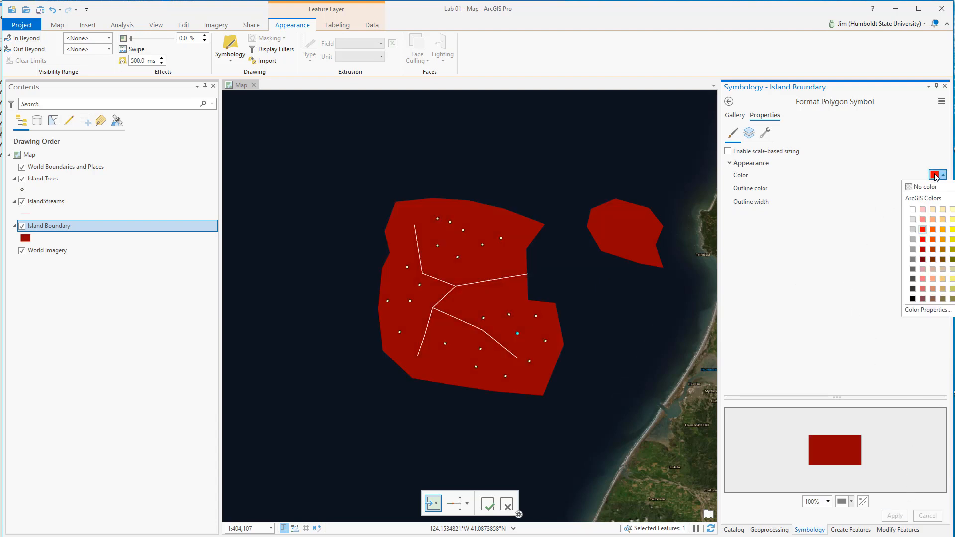
pyautogui.click(942, 229)
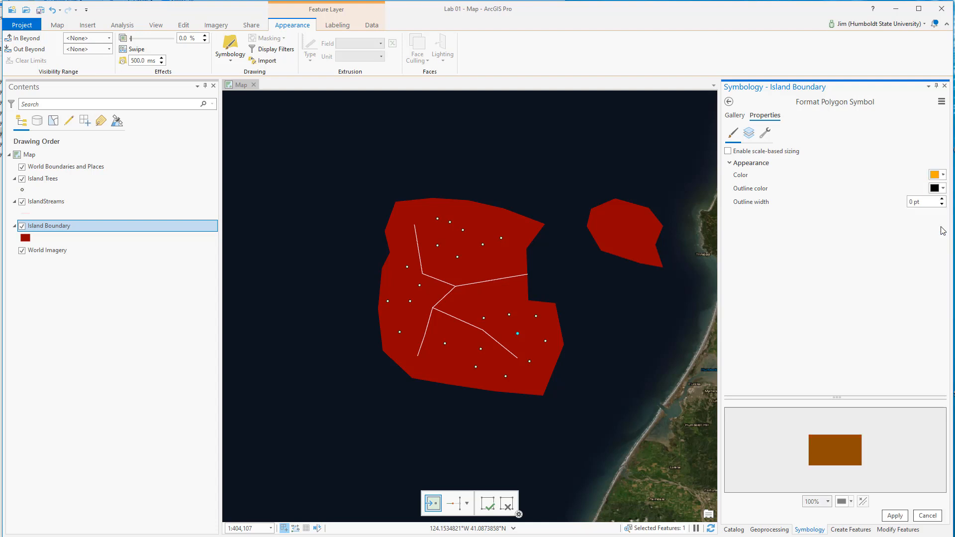
pyautogui.click(900, 517)
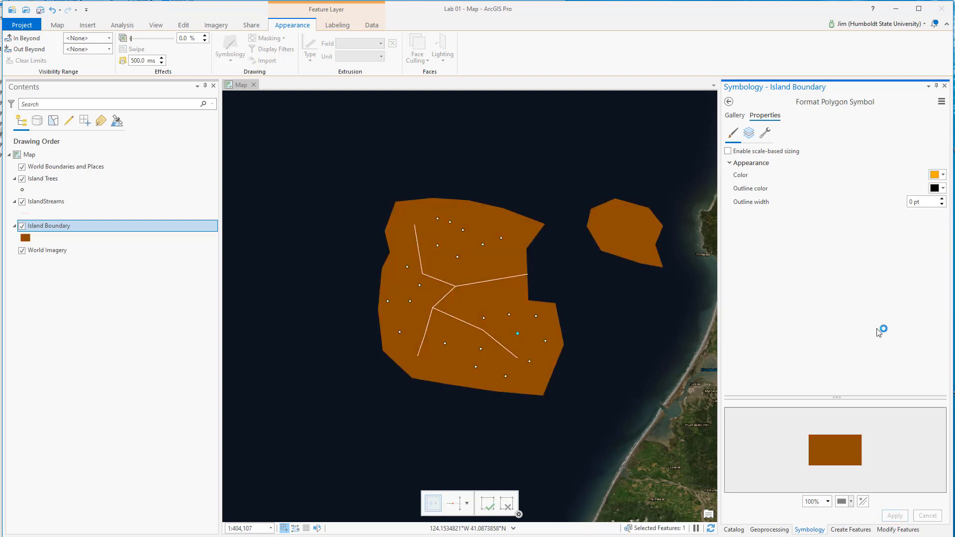
# Step: Customize the Island Boundary fill color in RGB, setting red to 219 and transparency to 4%
pyautogui.click(941, 176)
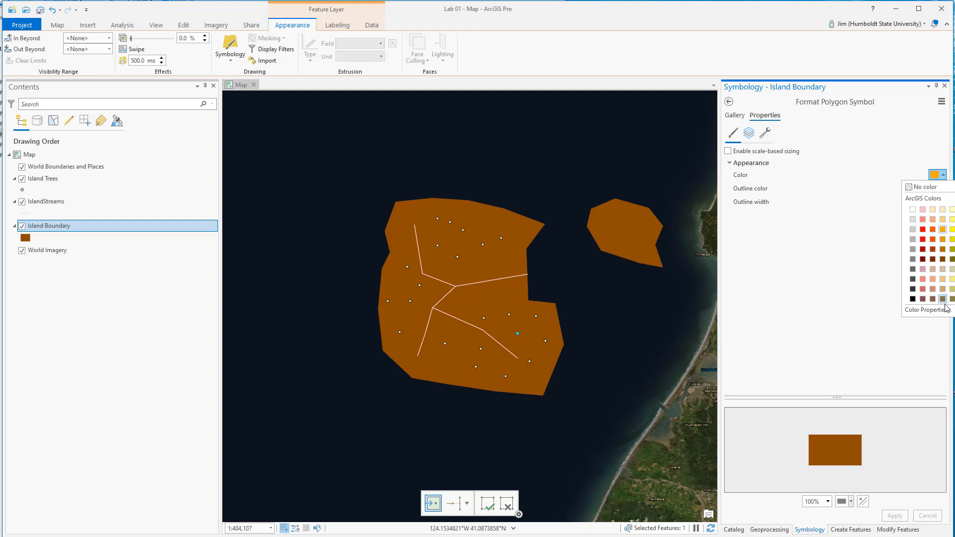
pyautogui.click(927, 309)
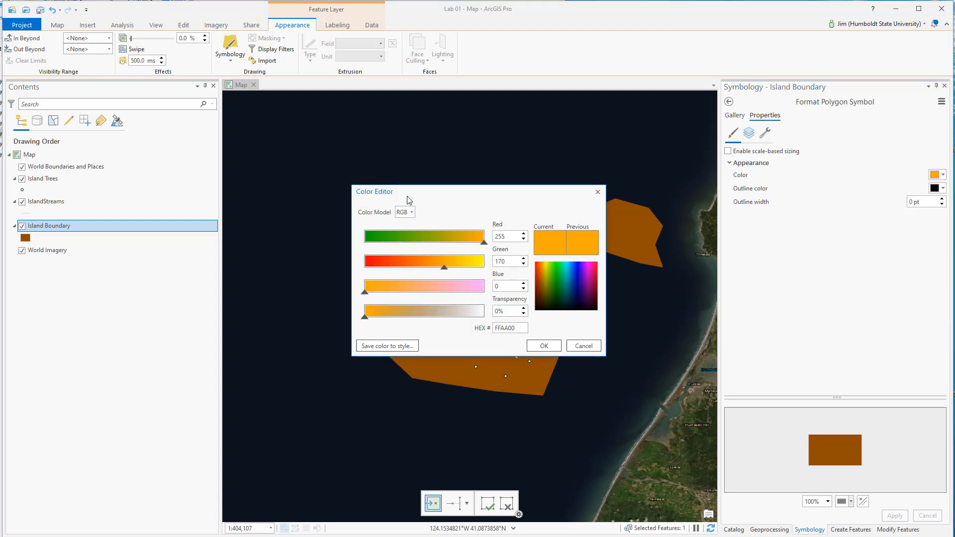
pyautogui.moveTo(409, 199); pyautogui.dragTo(727, 191)
pyautogui.click(703, 303)
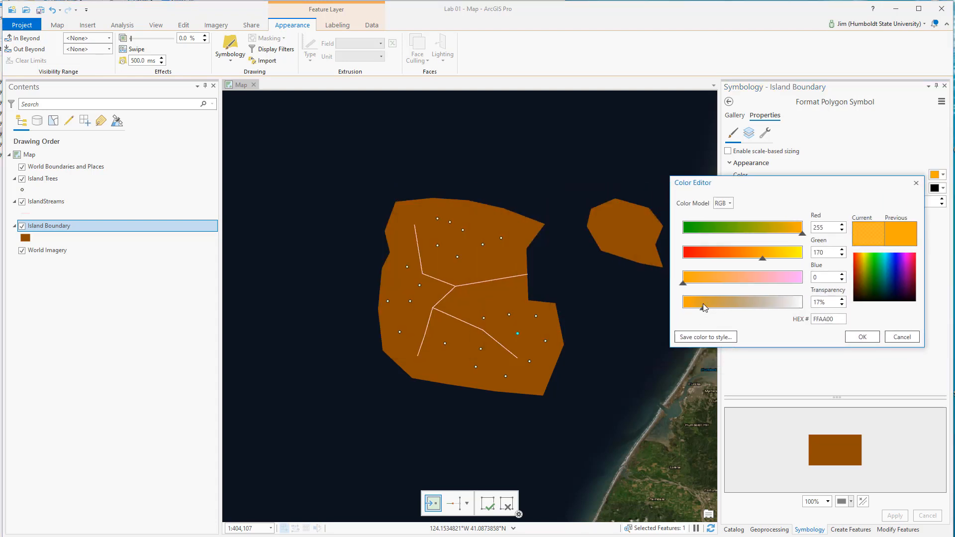
pyautogui.click(786, 234)
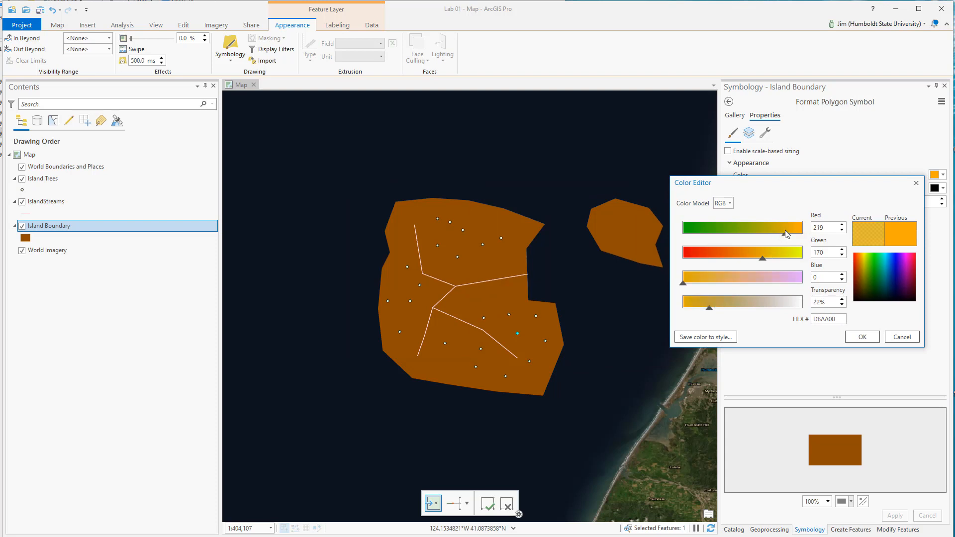
pyautogui.click(703, 305)
pyautogui.click(720, 302)
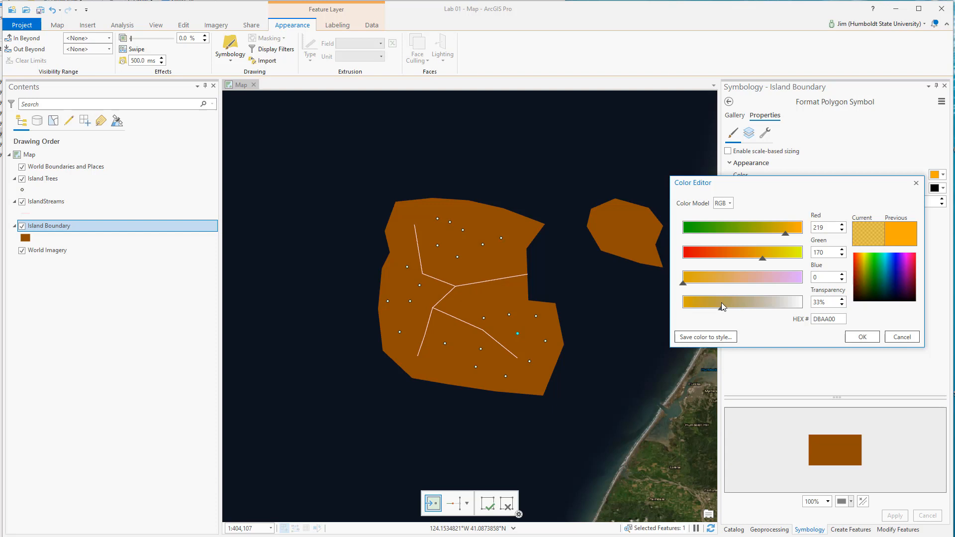
pyautogui.click(688, 303)
# Step: Switch the color model to HSV, set saturation to about 85% and value to about 90%, and apply the custom color to Island Boundary
pyautogui.click(722, 203)
pyautogui.click(722, 211)
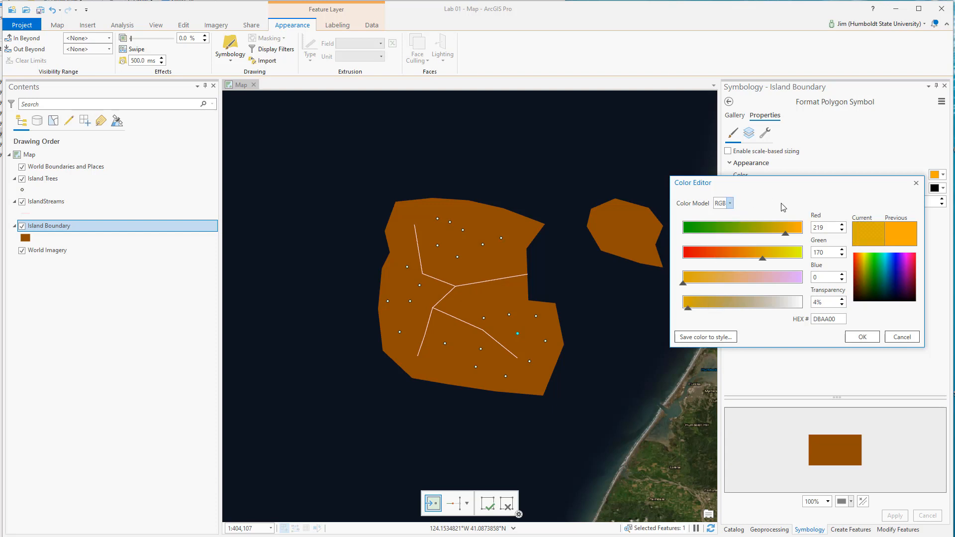
pyautogui.click(728, 204)
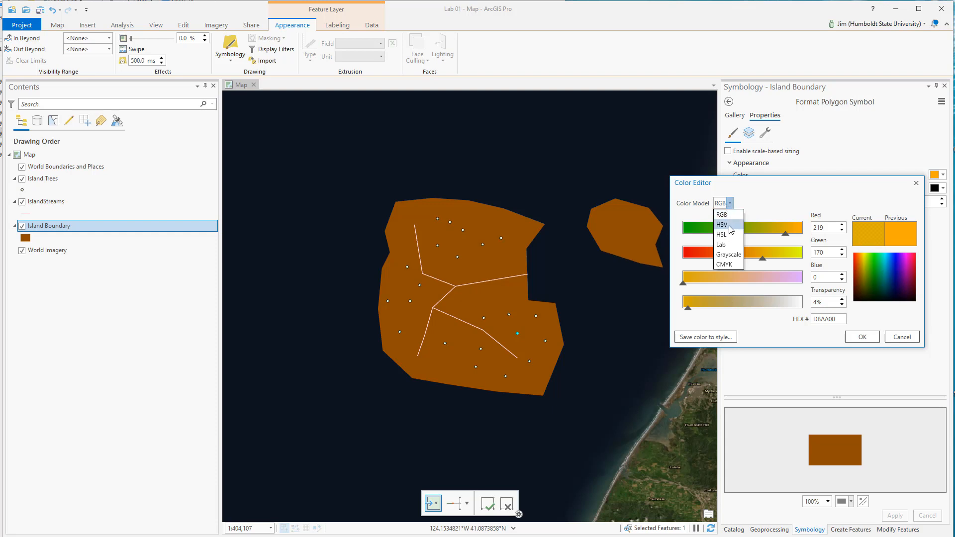
pyautogui.click(729, 226)
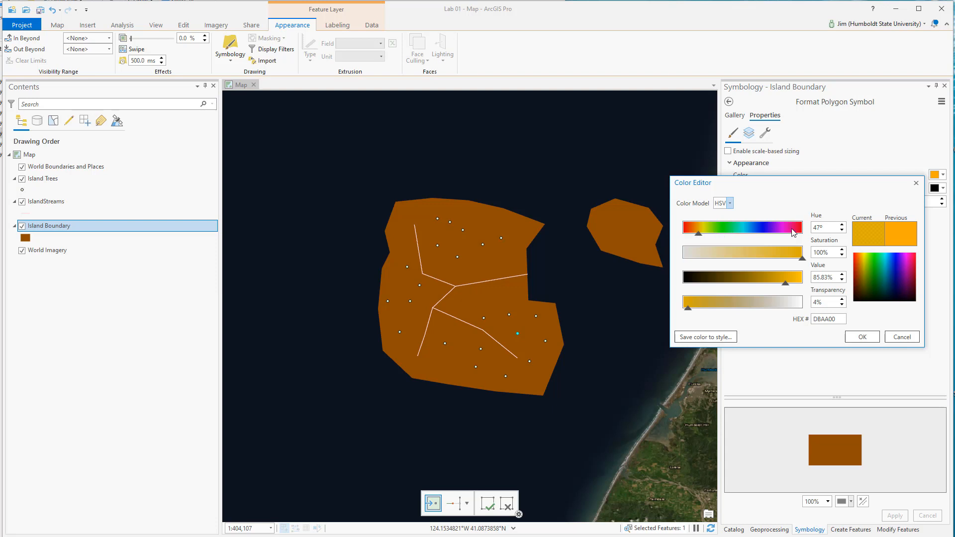
pyautogui.moveTo(802, 259); pyautogui.dragTo(789, 279)
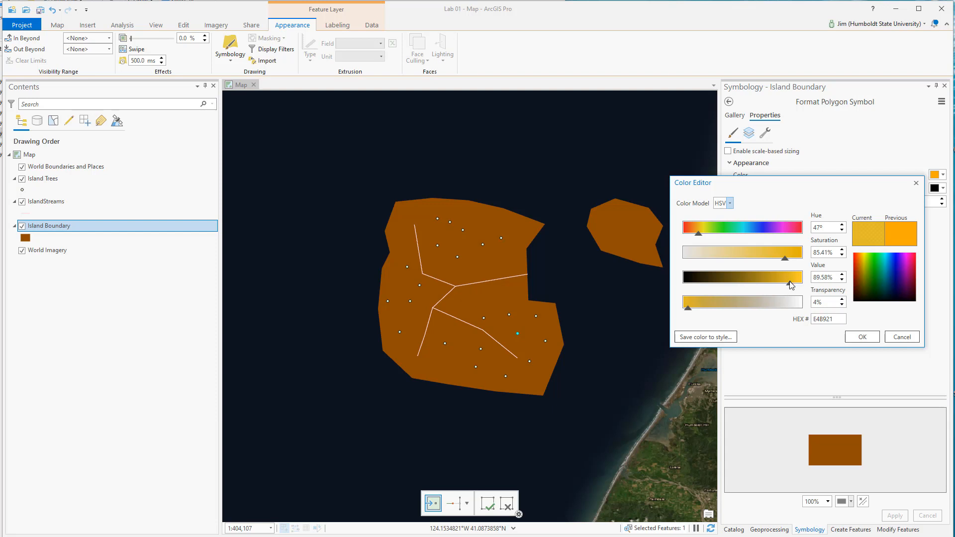
pyautogui.click(853, 337)
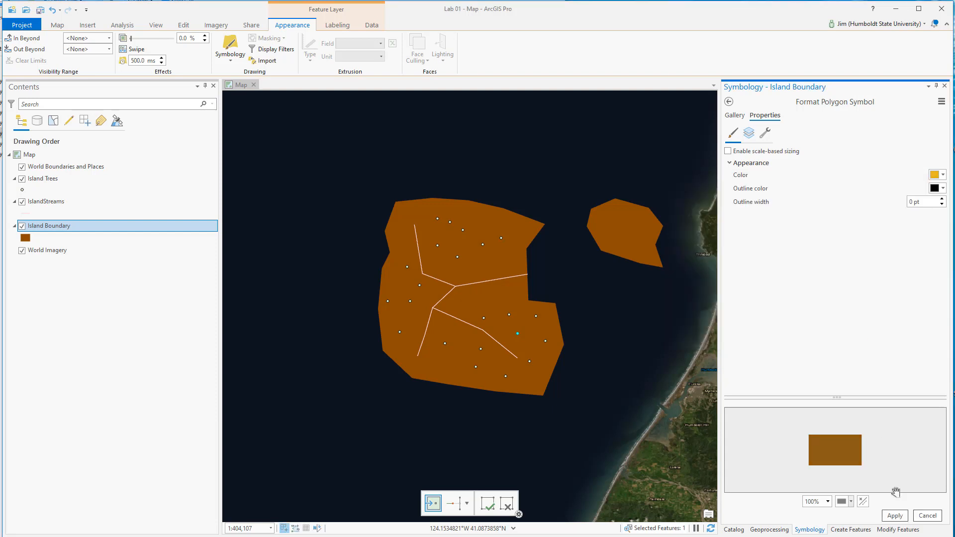
pyautogui.click(895, 515)
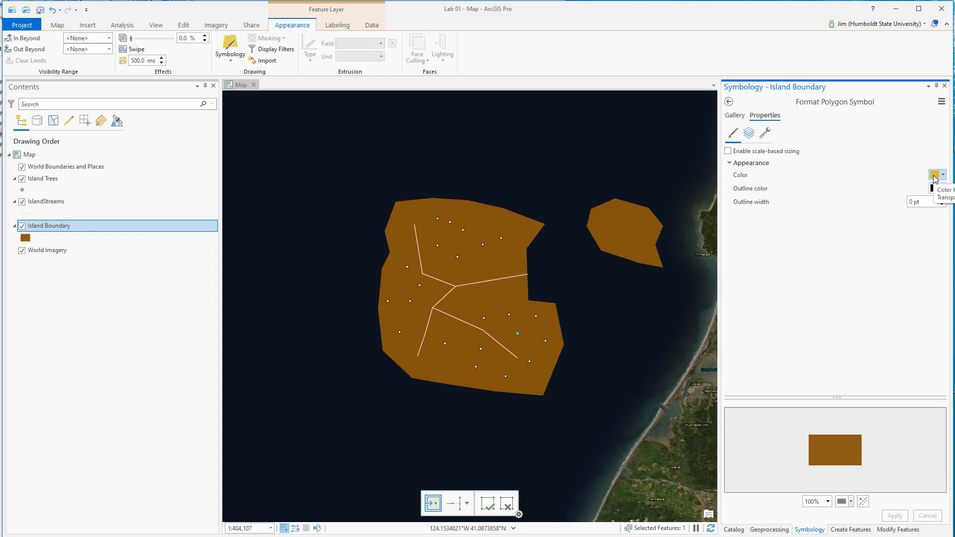
# Step: Set the Island Boundary fill color to the light orange swatch from the ArcGIS Colors palette and apply it
pyautogui.click(934, 176)
pyautogui.click(943, 220)
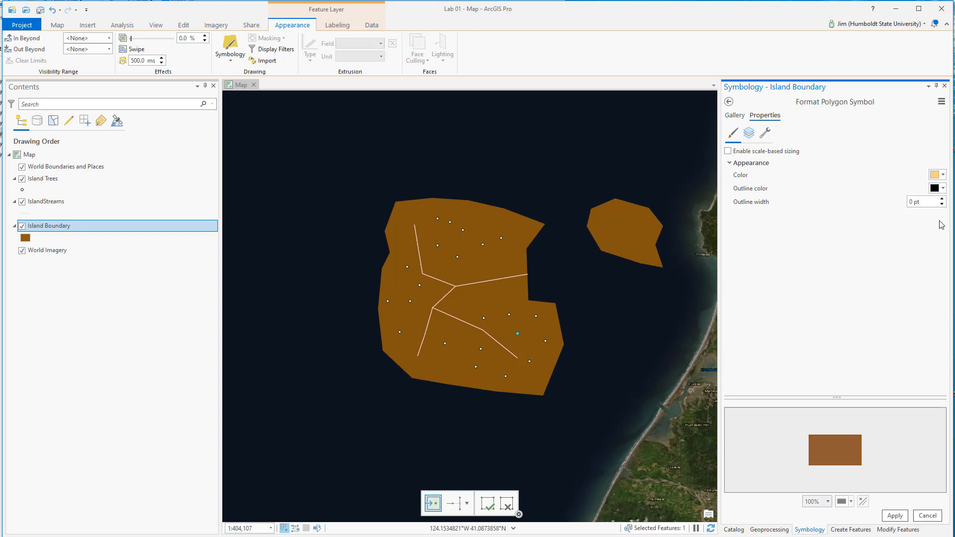
pyautogui.click(894, 516)
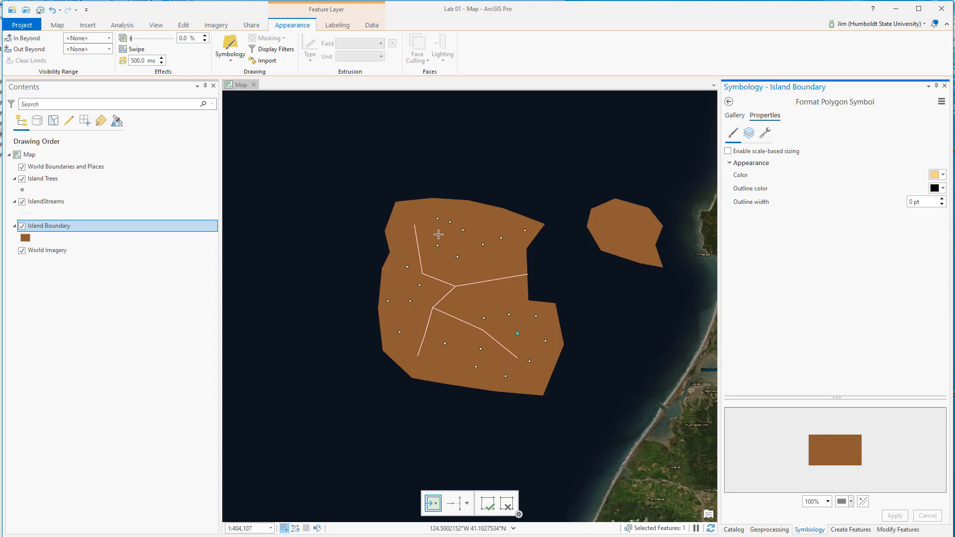
# Step: Set the Island Boundary fill color to the fourth swatch in the first row of ArcGIS Colors and apply it
pyautogui.click(936, 176)
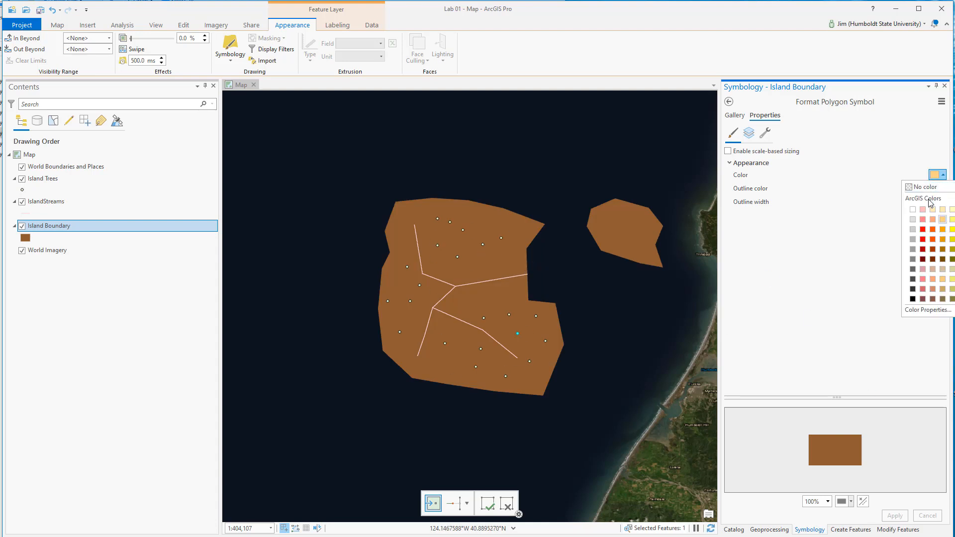
pyautogui.click(942, 209)
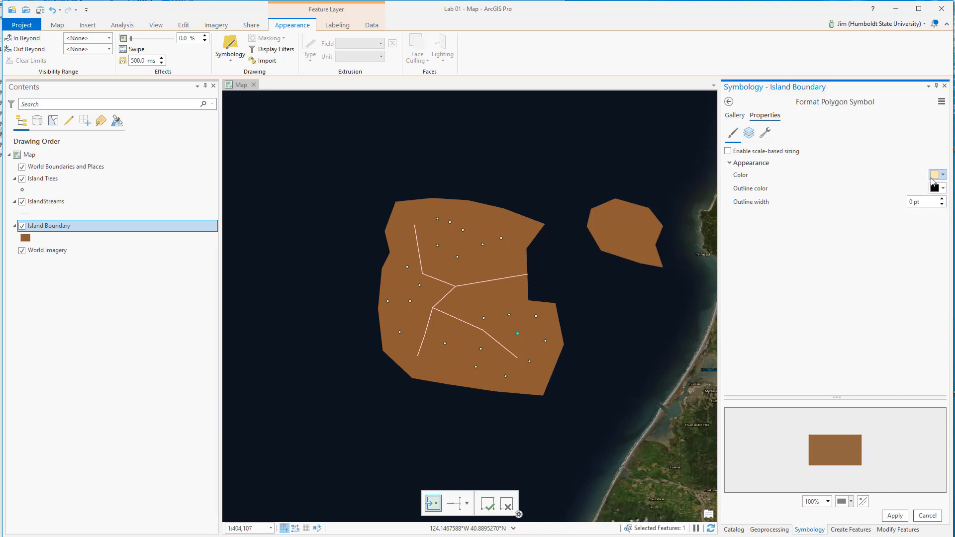
pyautogui.click(890, 517)
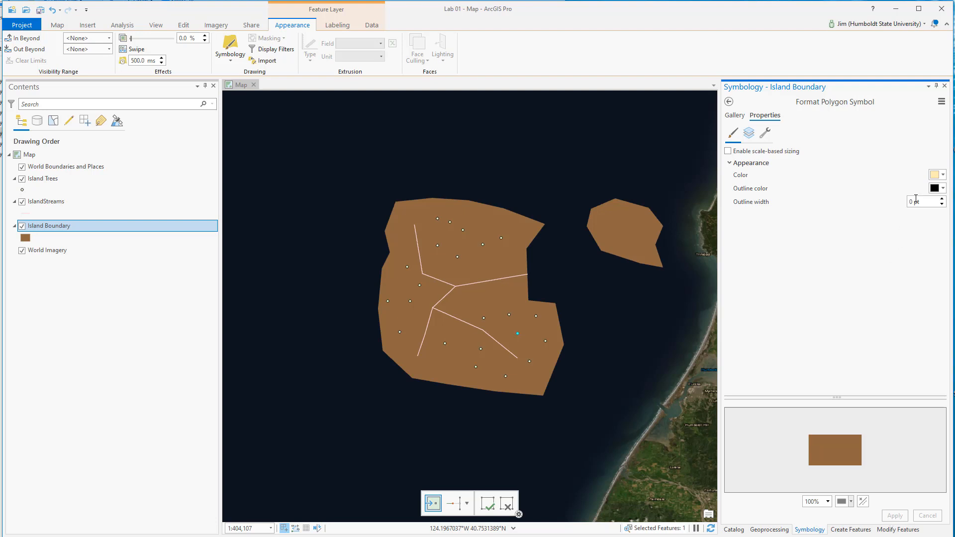
# Step: Set the Island Boundary fill color to the paler third swatch in the first row of ArcGIS Colors and apply it
pyautogui.click(936, 175)
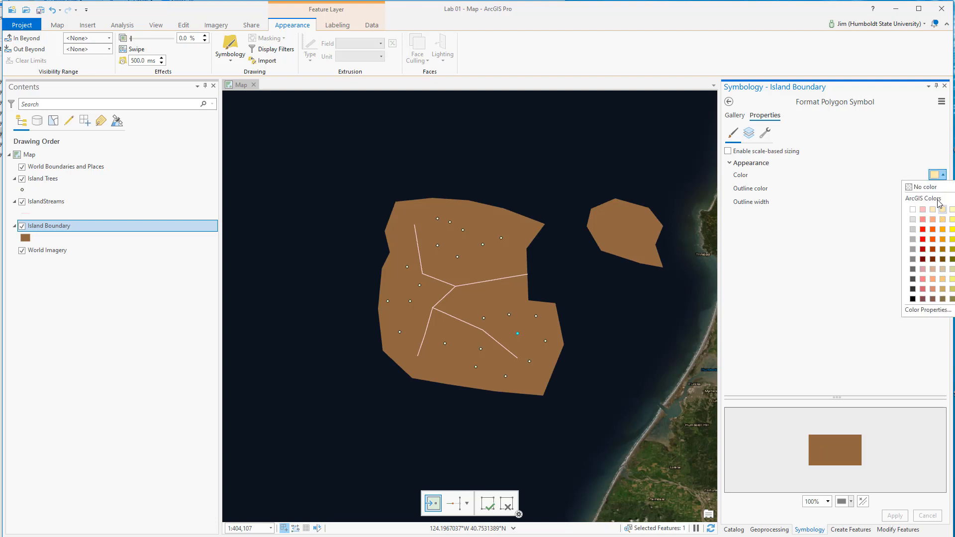
pyautogui.click(933, 210)
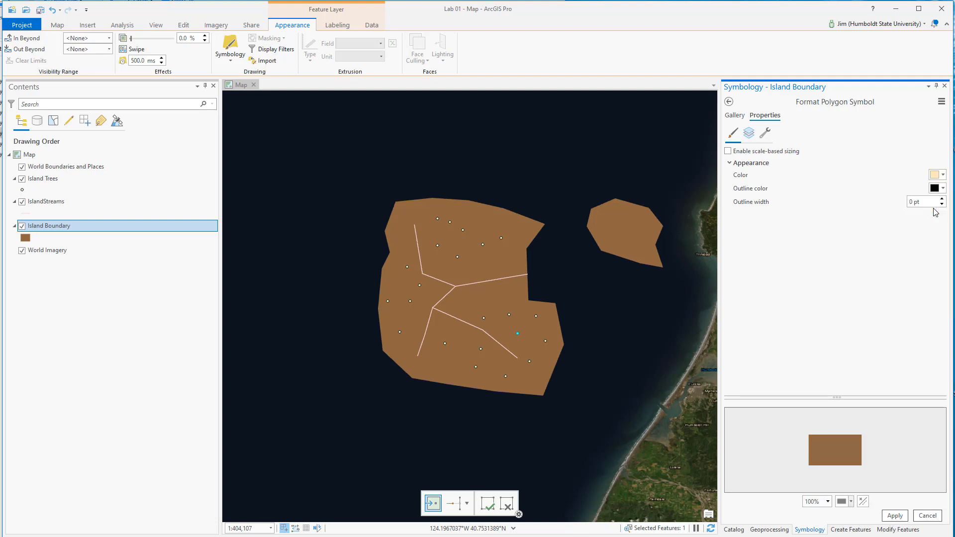
pyautogui.click(894, 516)
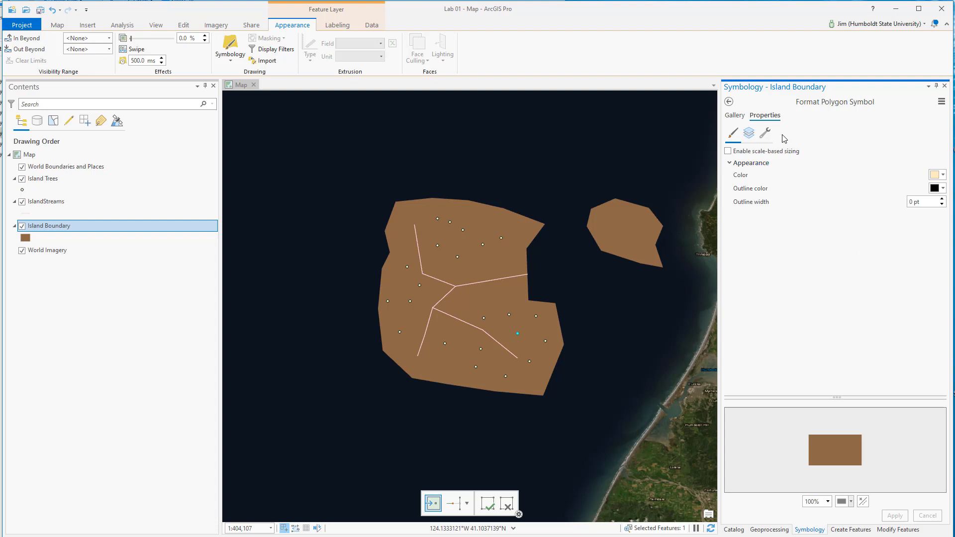
# Step: Examine the Island Boundary symbol's structure and picture fill layer settings, and try out the layer transparency
pyautogui.click(749, 133)
pyautogui.click(765, 133)
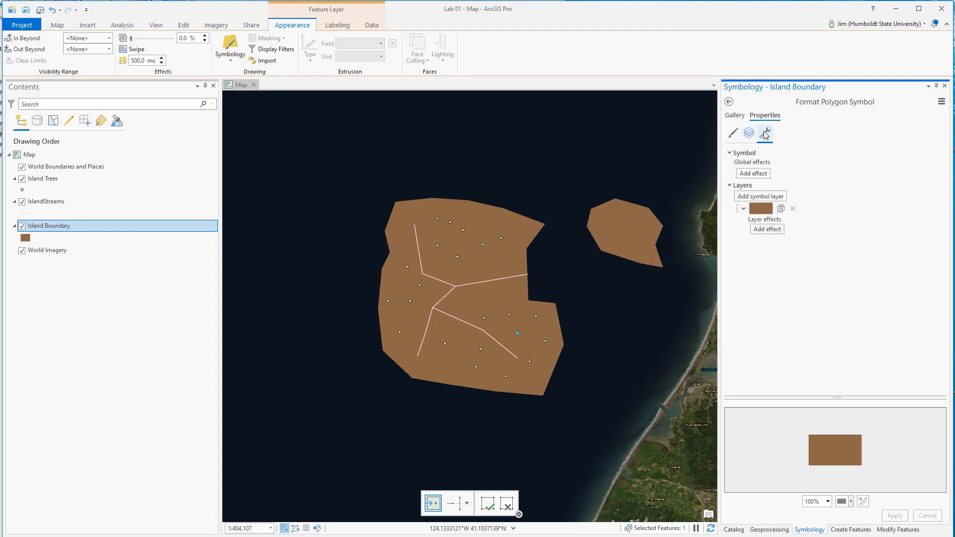
pyautogui.click(749, 134)
pyautogui.click(733, 134)
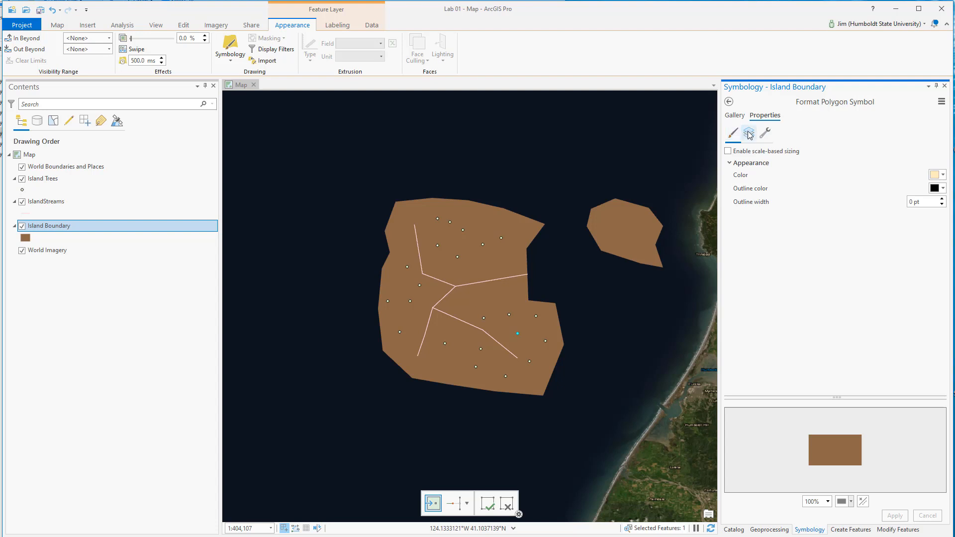
pyautogui.click(748, 133)
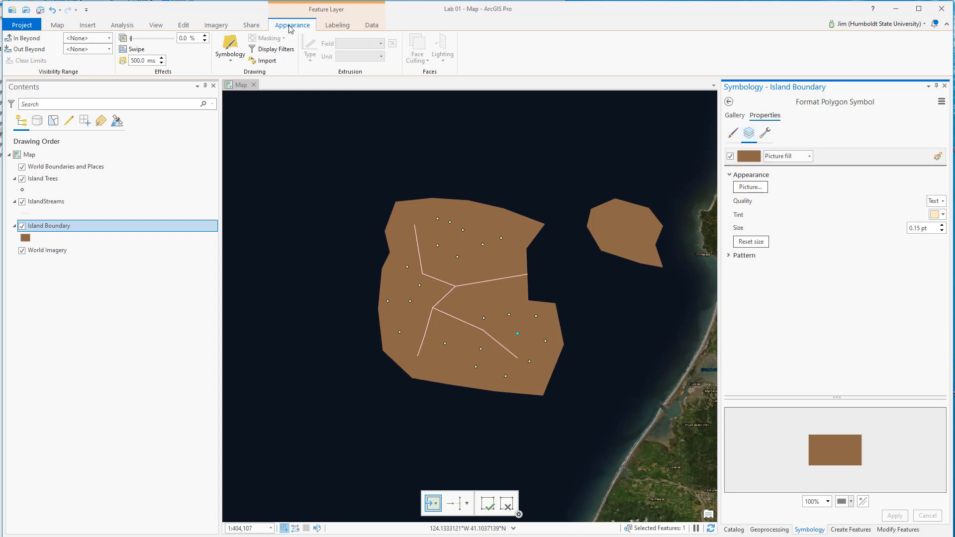
pyautogui.click(153, 39)
pyautogui.moveTo(153, 40); pyautogui.dragTo(130, 40)
# Step: Change the IslandStreams line symbol's color to light blue and apply it
pyautogui.click(26, 214)
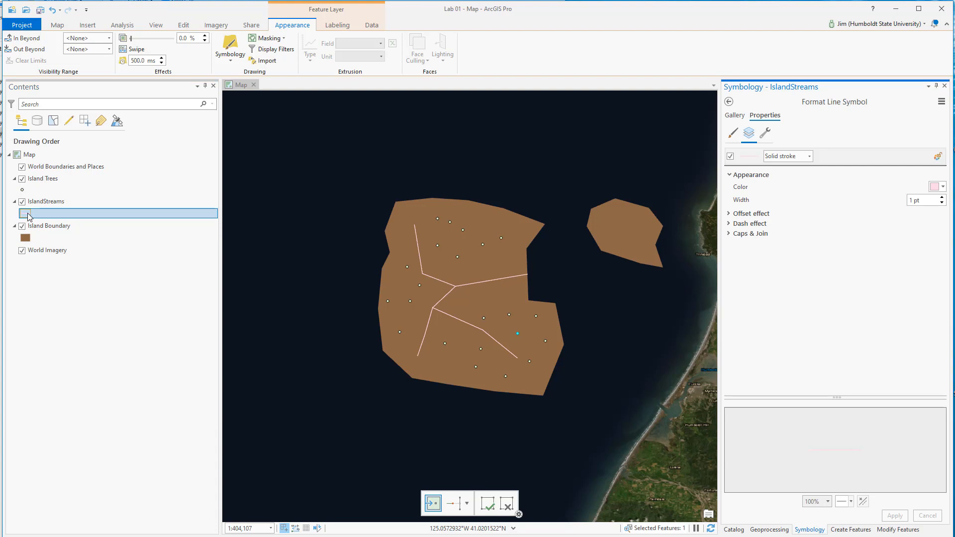
pyautogui.click(935, 187)
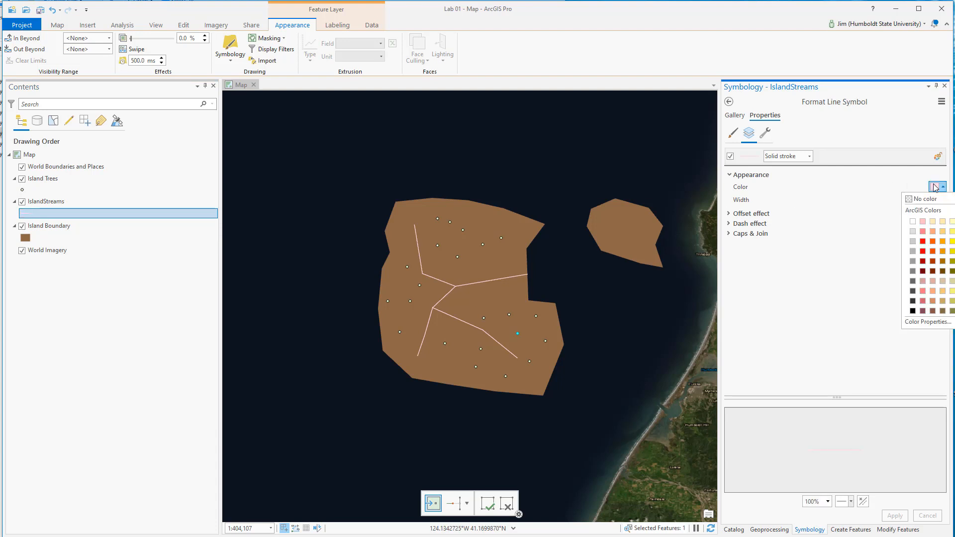
pyautogui.click(954, 231)
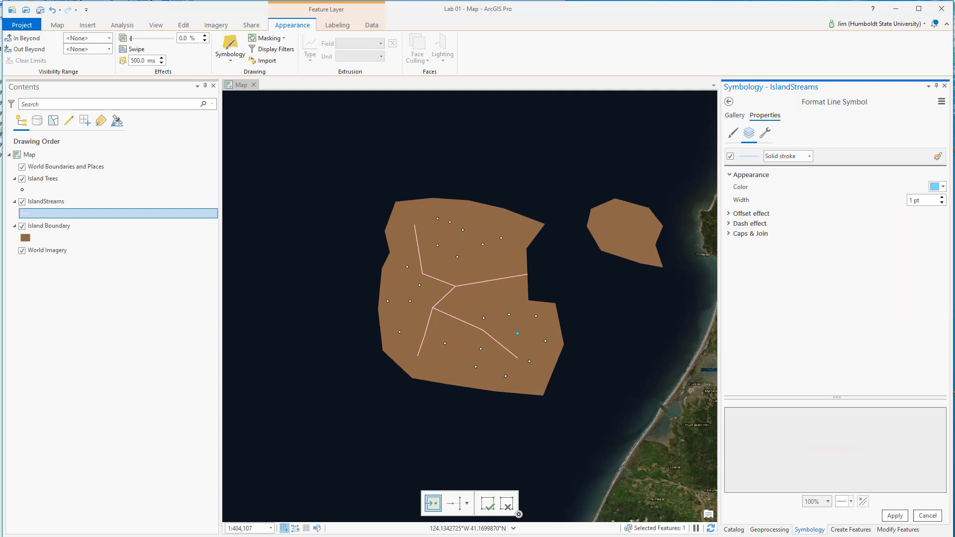
pyautogui.click(904, 520)
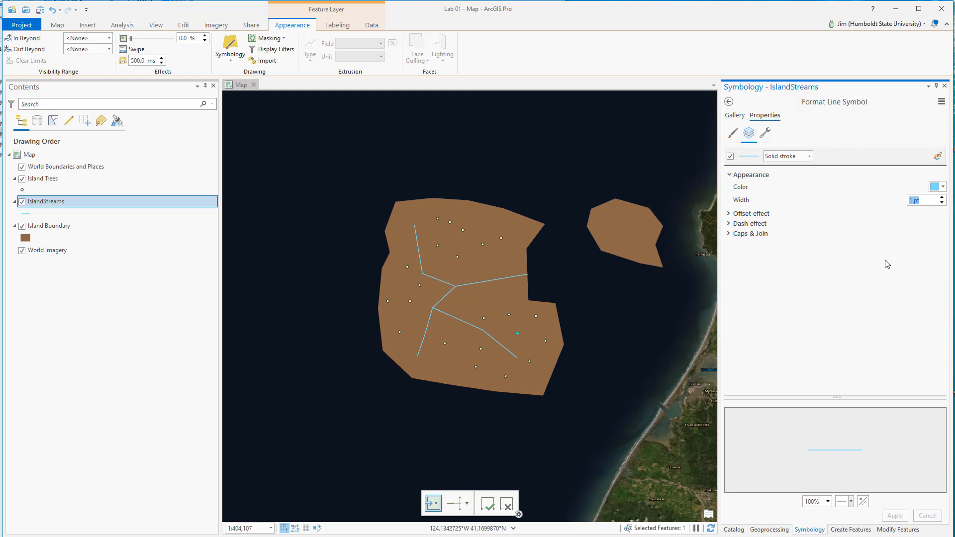
# Step: Apply a line width of 2 pt to IslandStreams, and increase it to 3 pt
pyautogui.write('2')
pyautogui.click(895, 515)
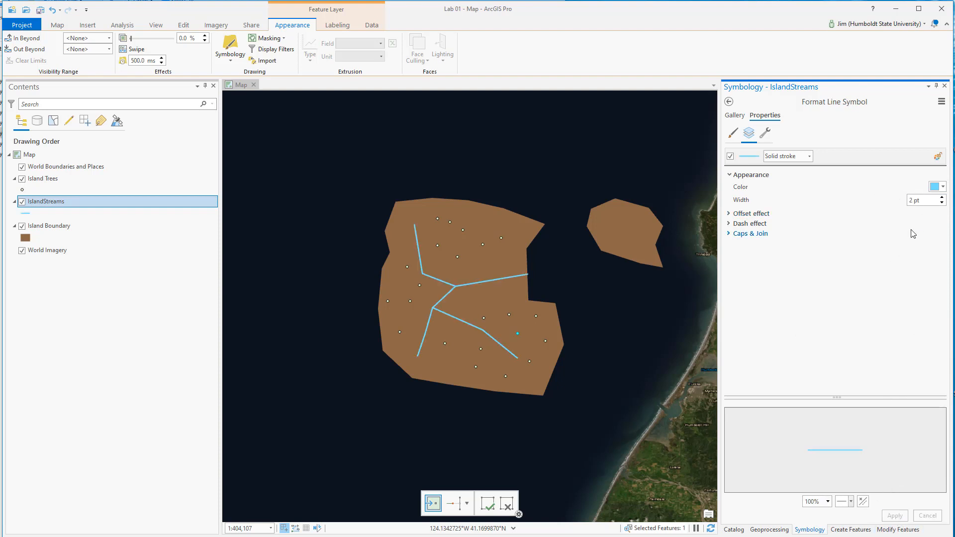
pyautogui.moveTo(934, 200); pyautogui.dragTo(860, 197)
pyautogui.write('3')
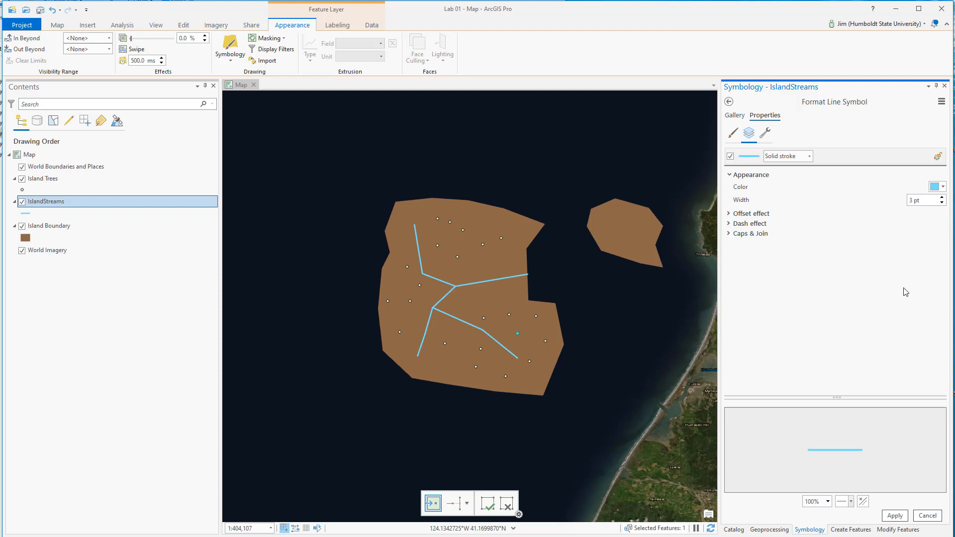
pyautogui.click(895, 515)
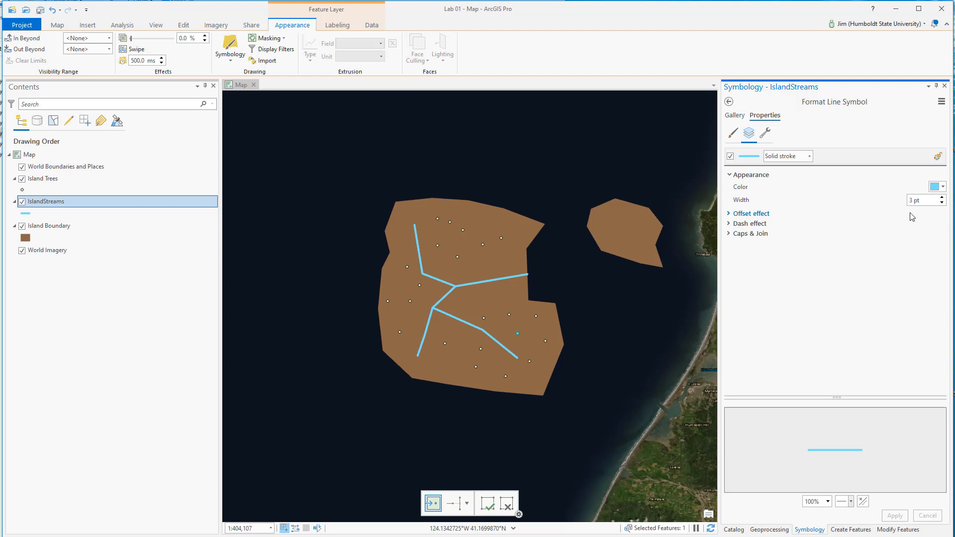
# Step: Change the IslandStreams line color to a stronger blue one shade darker in the palette and apply it
pyautogui.click(936, 188)
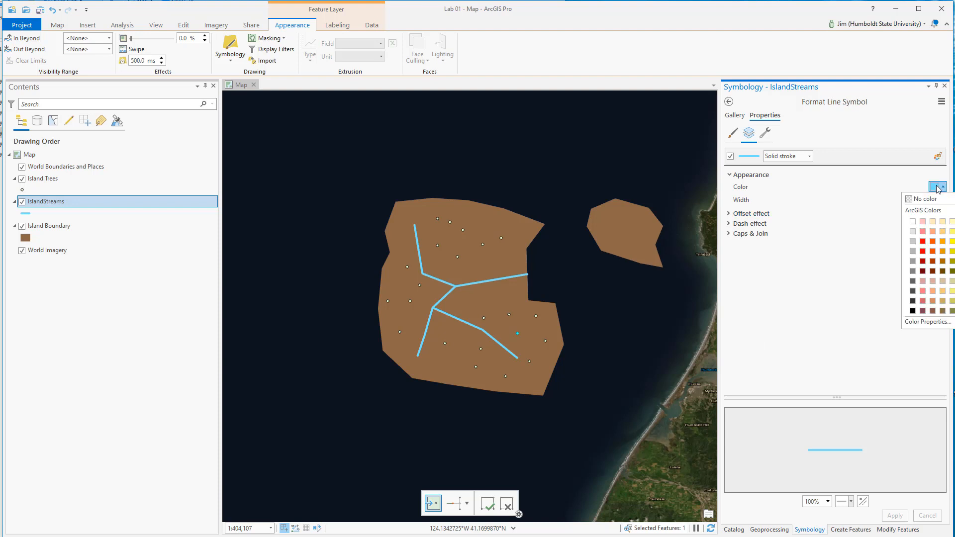
pyautogui.click(954, 241)
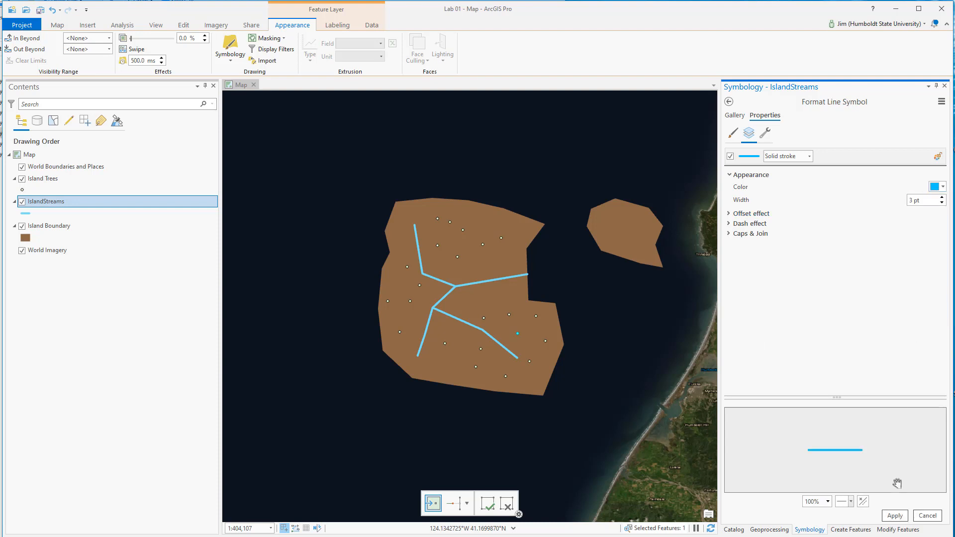
pyautogui.click(897, 516)
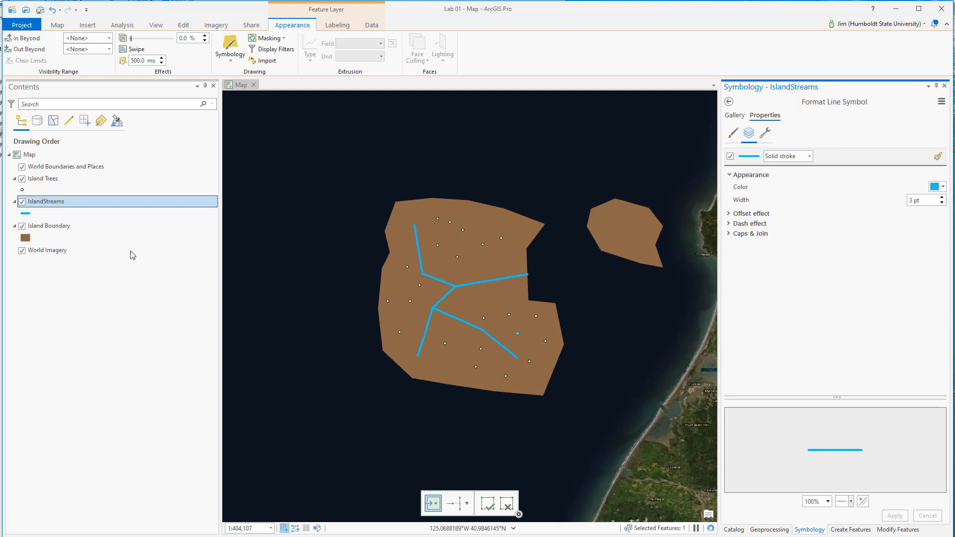
# Step: Set the Island Trees point symbol's fill color to bright yellow-green and apply it
pyautogui.click(21, 190)
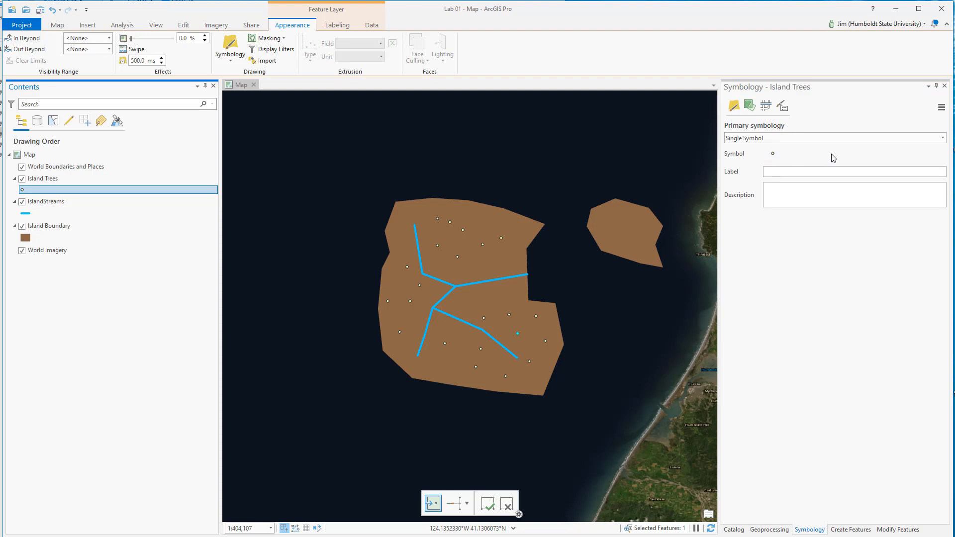
pyautogui.click(773, 154)
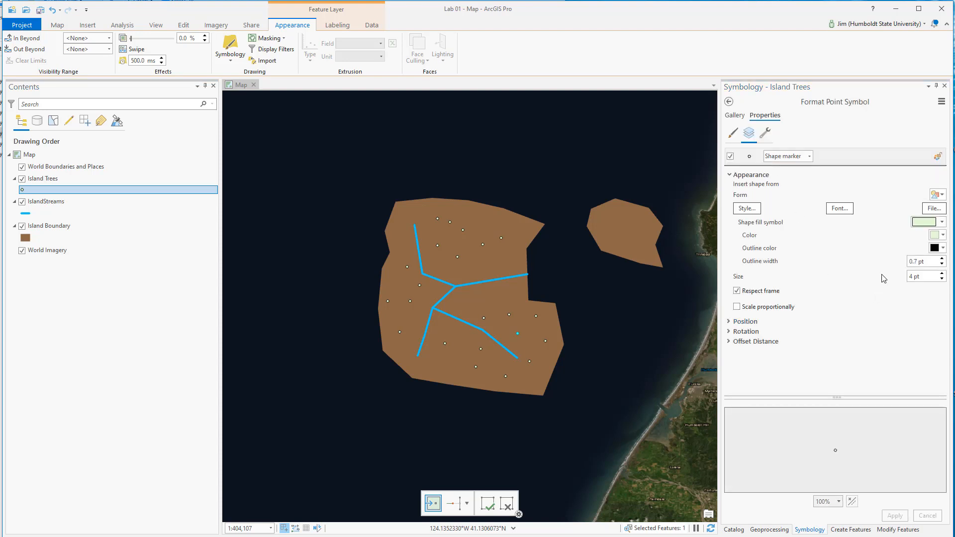
pyautogui.click(938, 234)
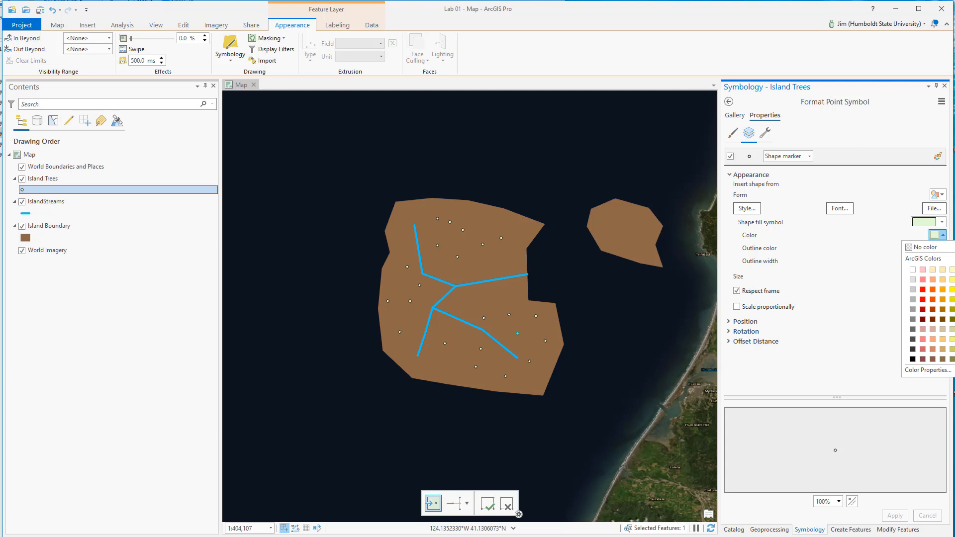
pyautogui.click(954, 299)
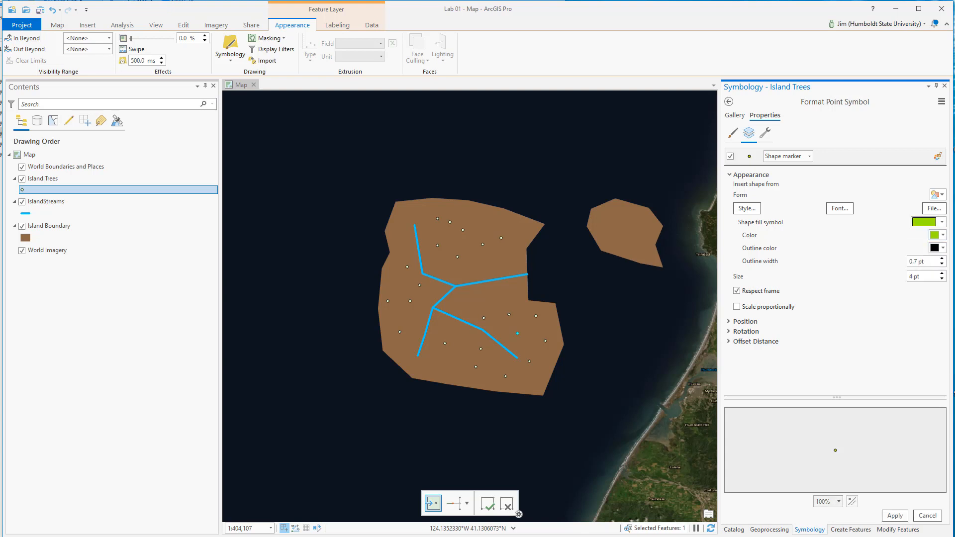
pyautogui.click(895, 516)
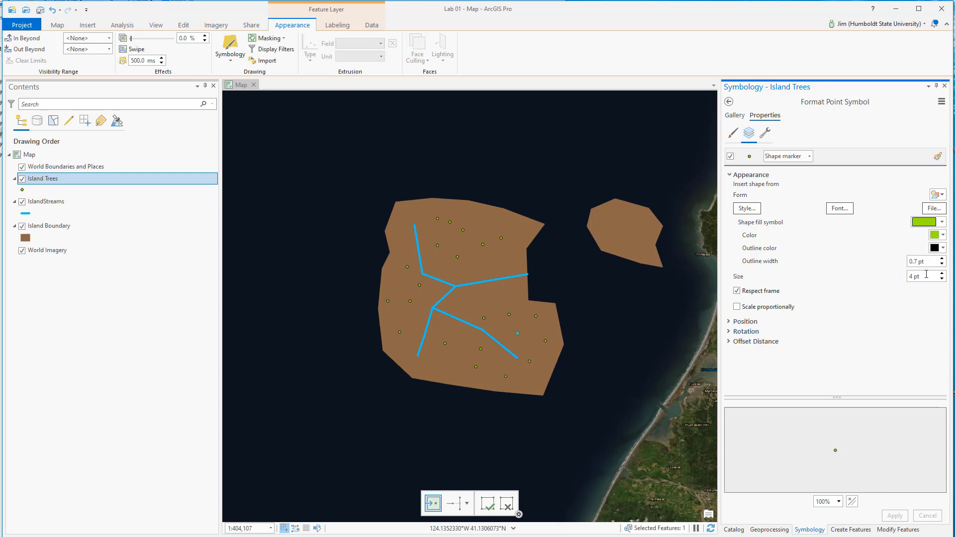
# Step: Enlarge the Island Trees point marker to 6 pt, keeping it as a shape marker
pyautogui.moveTo(925, 276); pyautogui.dragTo(859, 270)
pyautogui.write('6')
pyautogui.press('Return')
pyautogui.click(809, 157)
pyautogui.click(823, 140)
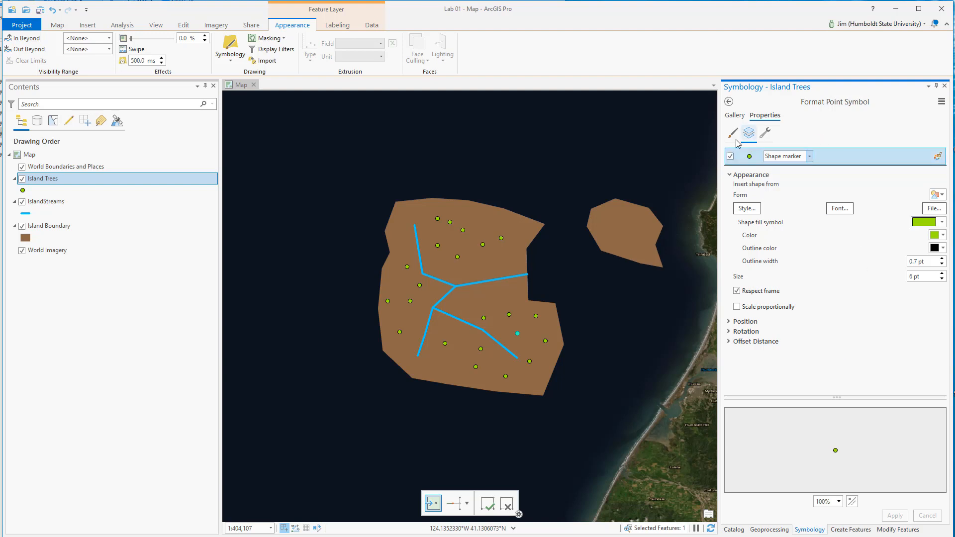
# Step: Look over the Island Trees general symbol properties and browse the ArcGIS 2D point symbols in the gallery
pyautogui.click(732, 134)
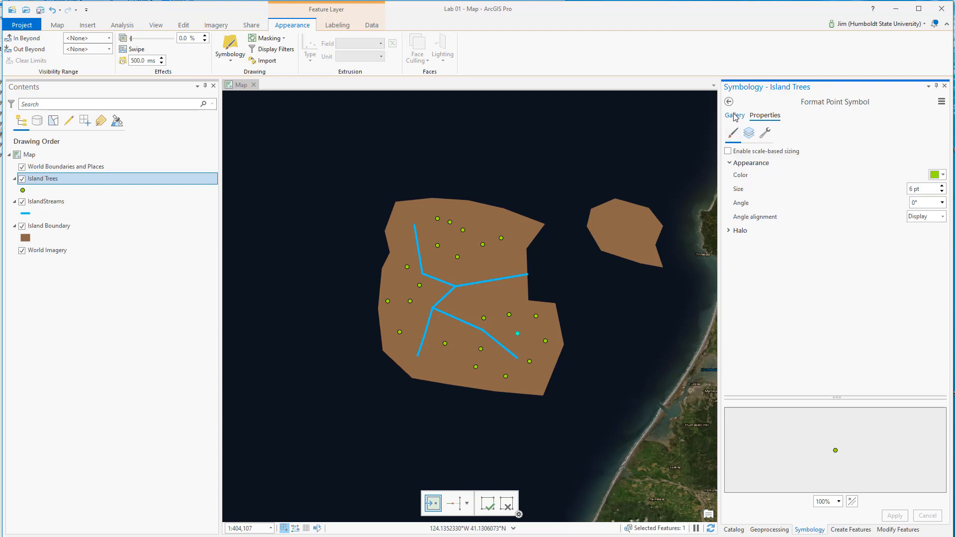
pyautogui.click(734, 115)
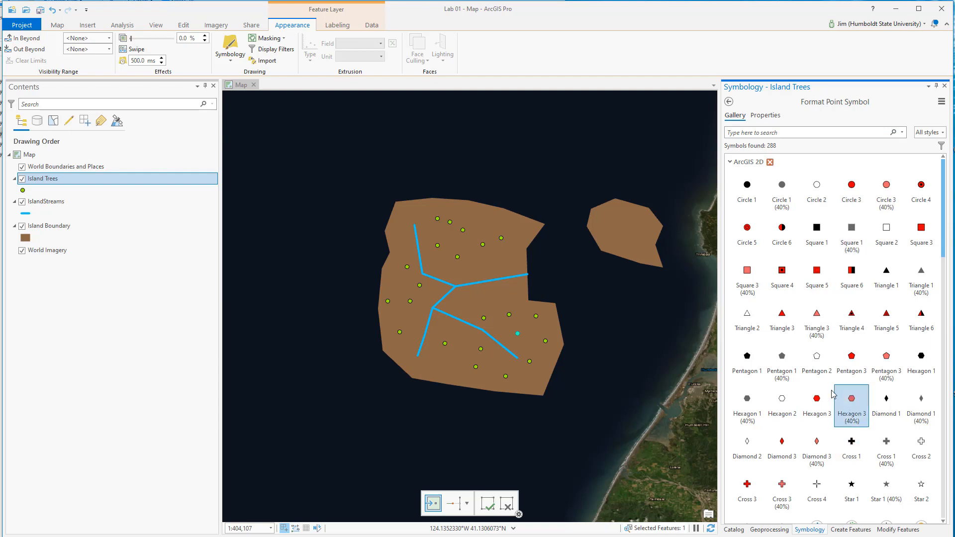
pyautogui.scroll(-3, 832, 394)
pyautogui.scroll(-7, 832, 393)
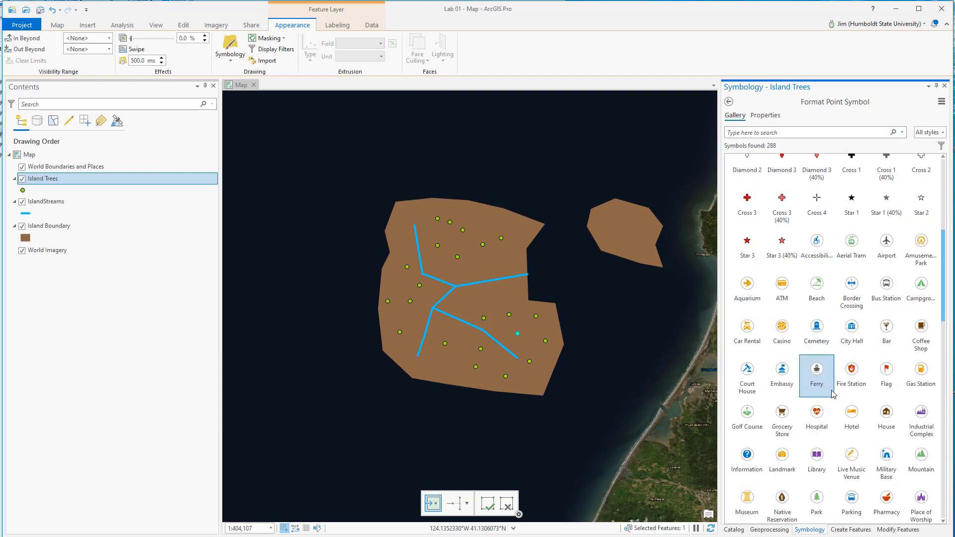
pyautogui.scroll(-3, 834, 394)
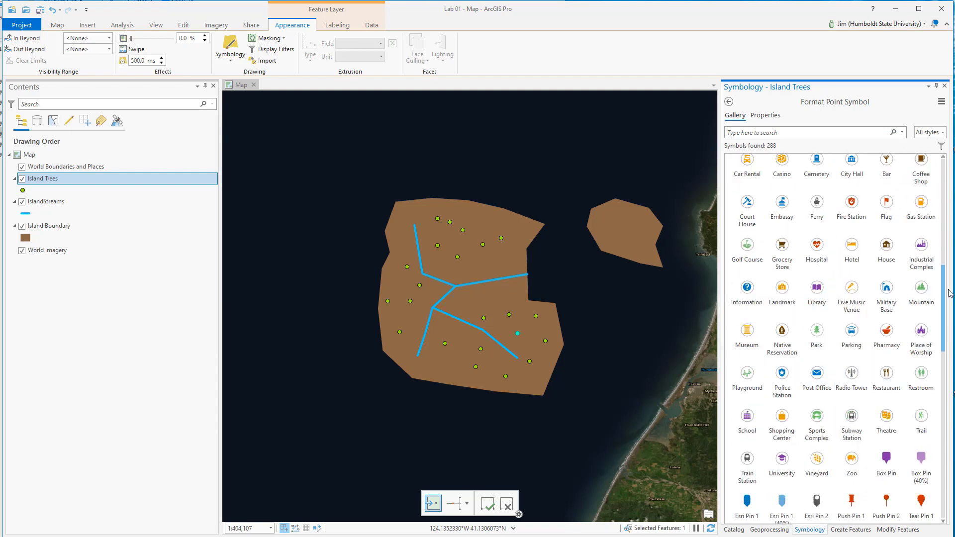
pyautogui.moveTo(945, 286); pyautogui.dragTo(949, 173)
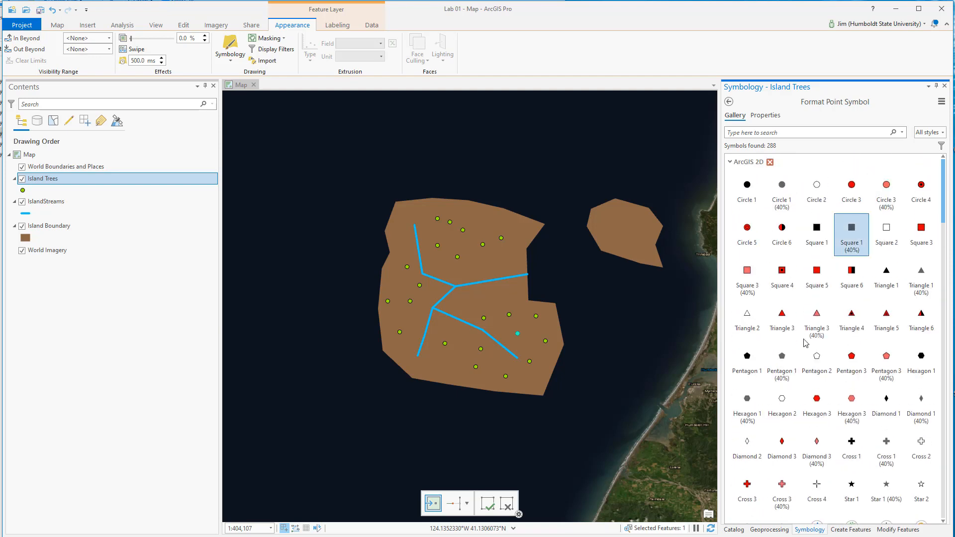
pyautogui.click(848, 246)
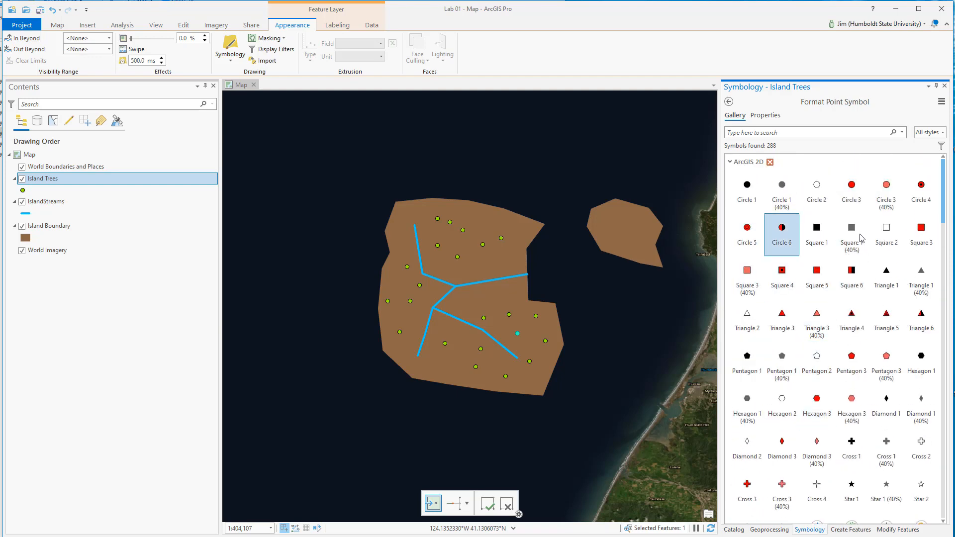
# Step: Search the point symbol gallery for "tree" and browse the realistic and thematic 3D vegetation symbols
pyautogui.click(818, 134)
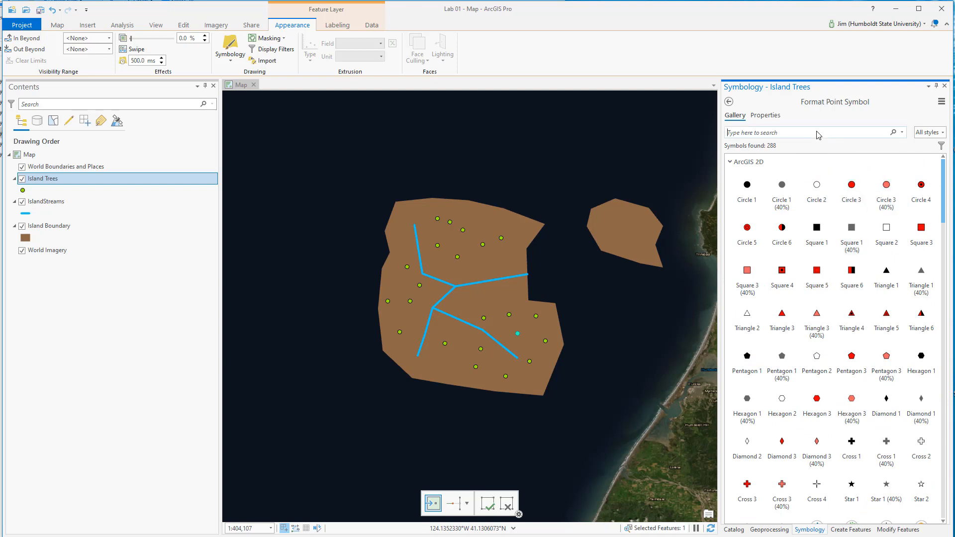
pyautogui.write('tree')
pyautogui.press('Return')
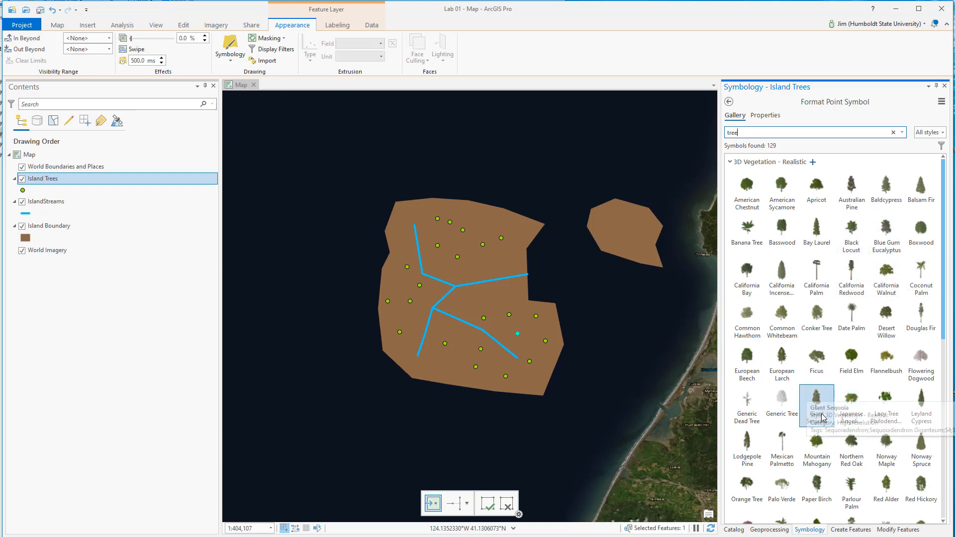
pyautogui.scroll(-7, 821, 415)
pyautogui.scroll(-7, 822, 417)
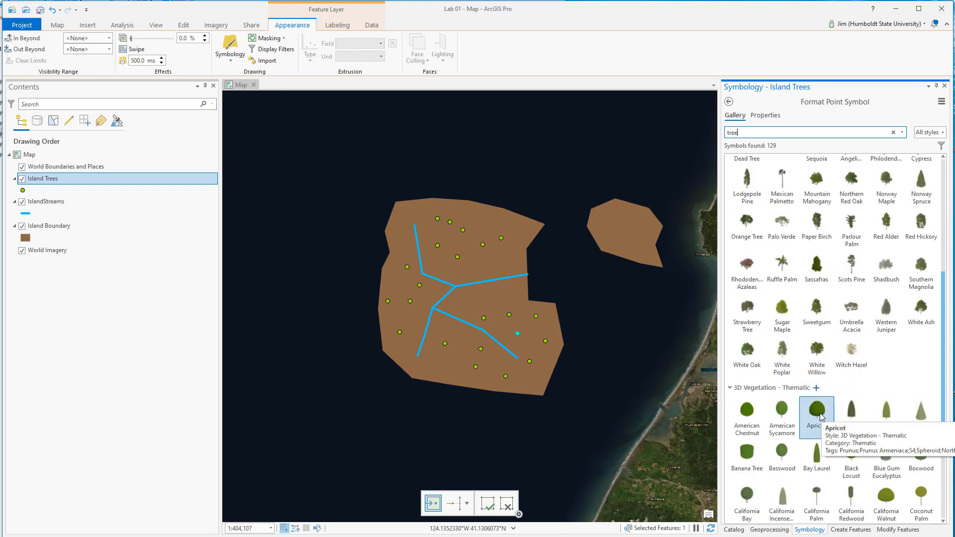
# Step: Try a tree symbol from the 3D Vegetation - Thematic style on the Island Trees layer
pyautogui.scroll(-2, 819, 422)
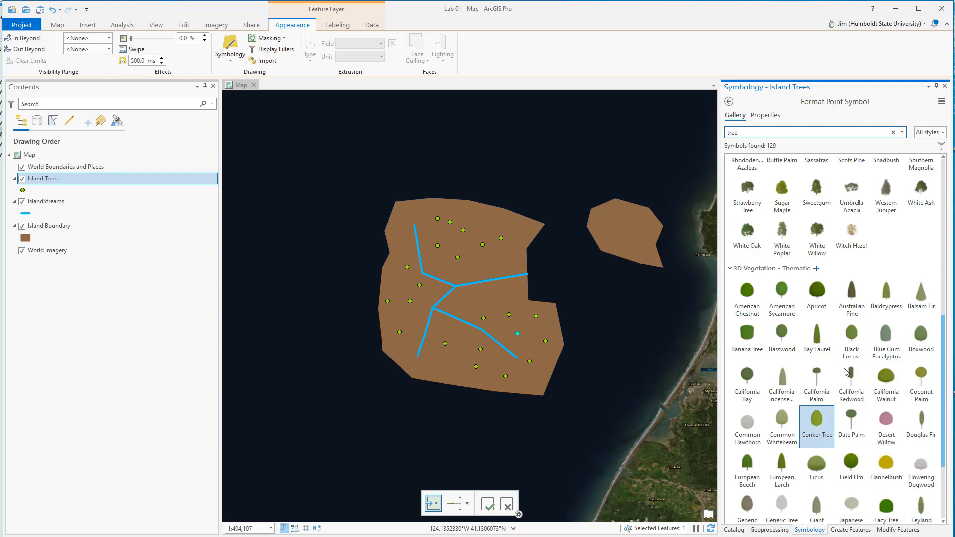
pyautogui.click(854, 343)
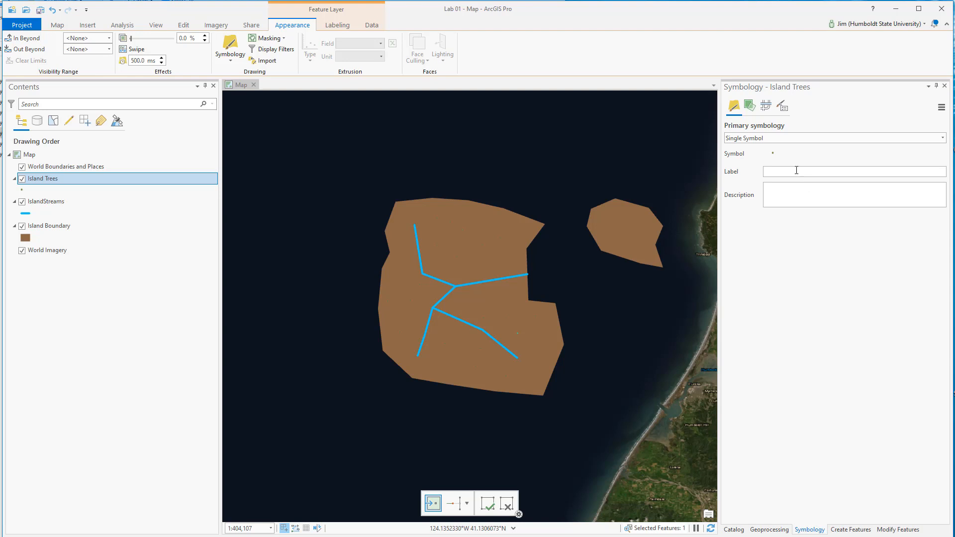
# Step: Search the Island Trees symbol gallery for "tree" and apply the California Incense symbol from 3D Vegetation - Realistic
pyautogui.click(773, 154)
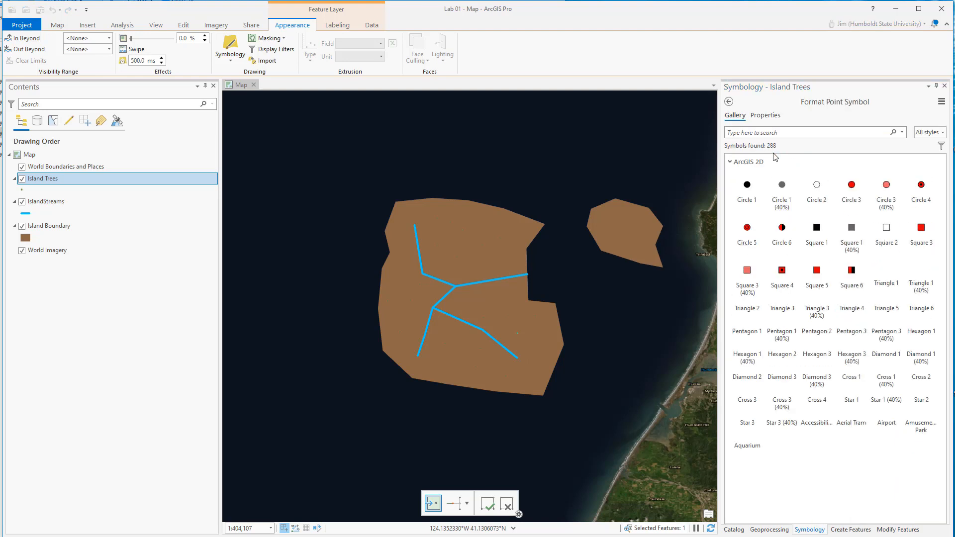
pyautogui.click(790, 133)
pyautogui.write('tre')
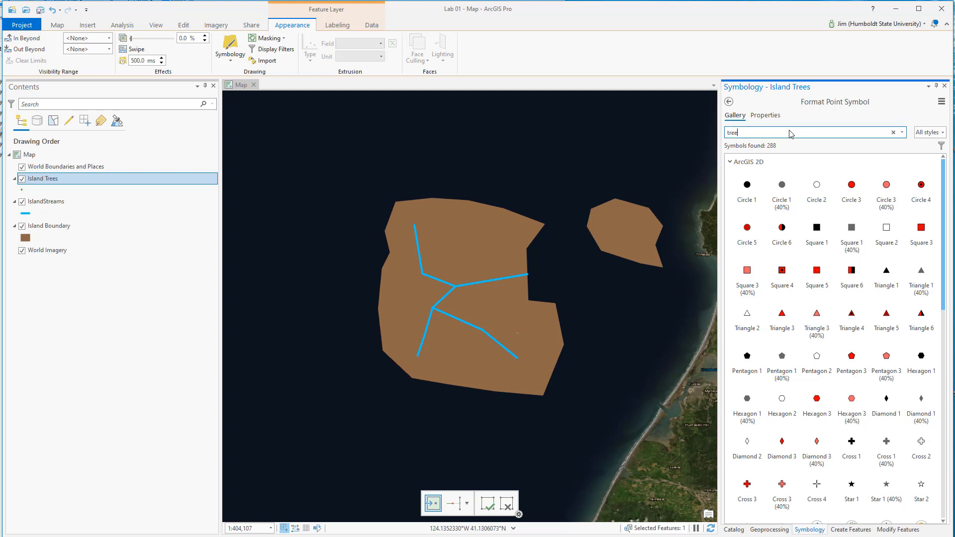
pyautogui.write('e')
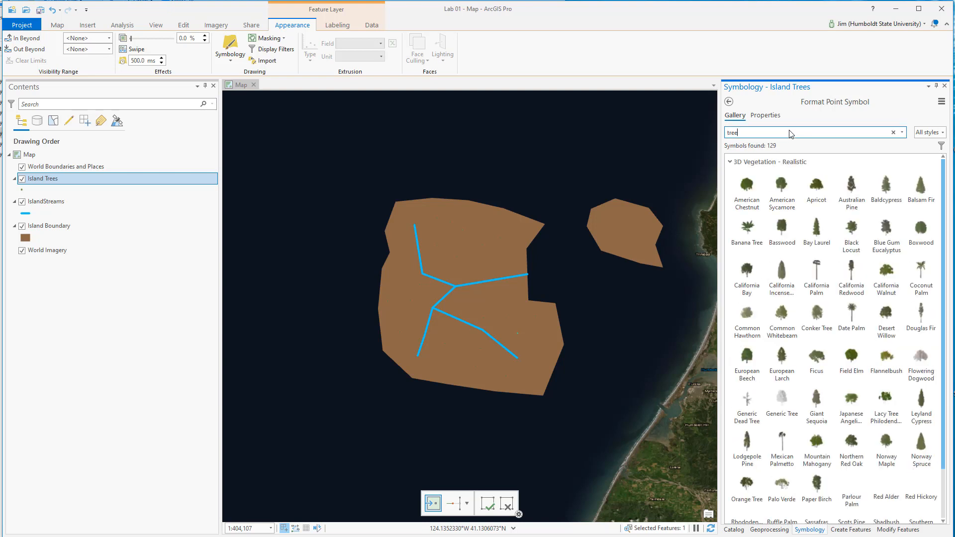
pyautogui.click(817, 318)
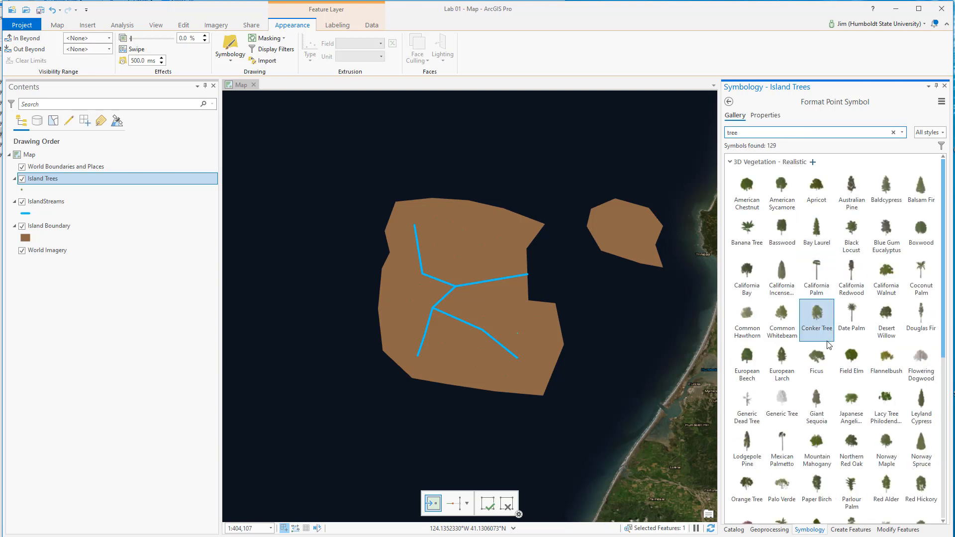
pyautogui.click(837, 312)
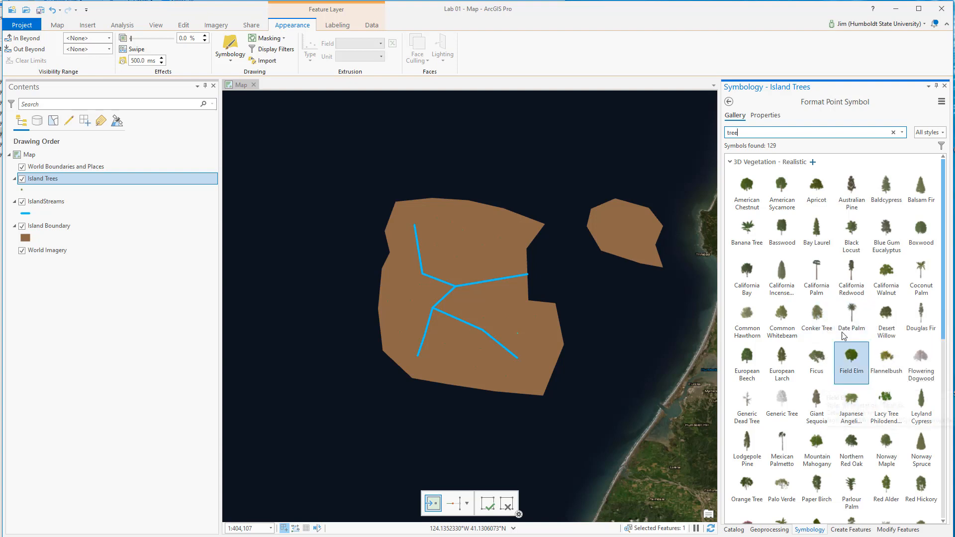
pyautogui.click(816, 245)
pyautogui.click(782, 281)
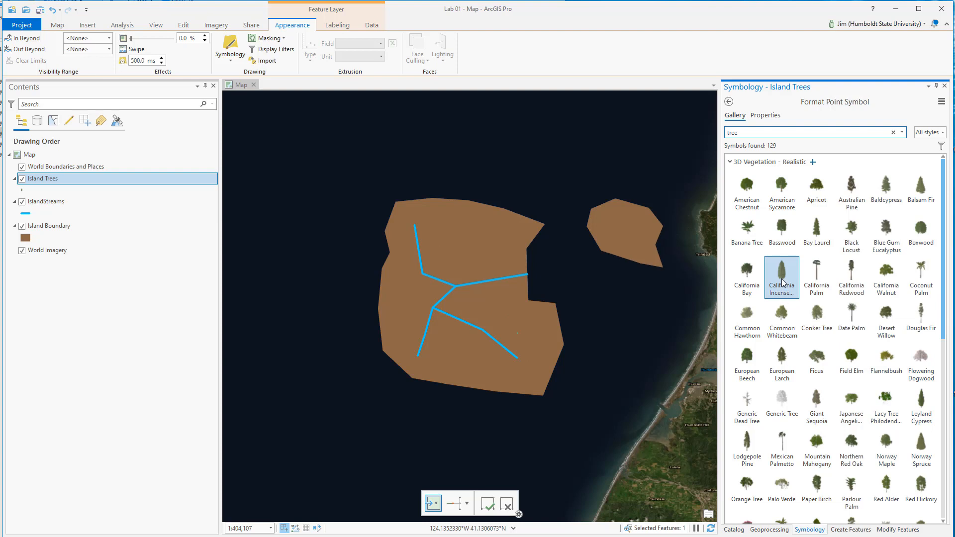
pyautogui.doubleClick(782, 281)
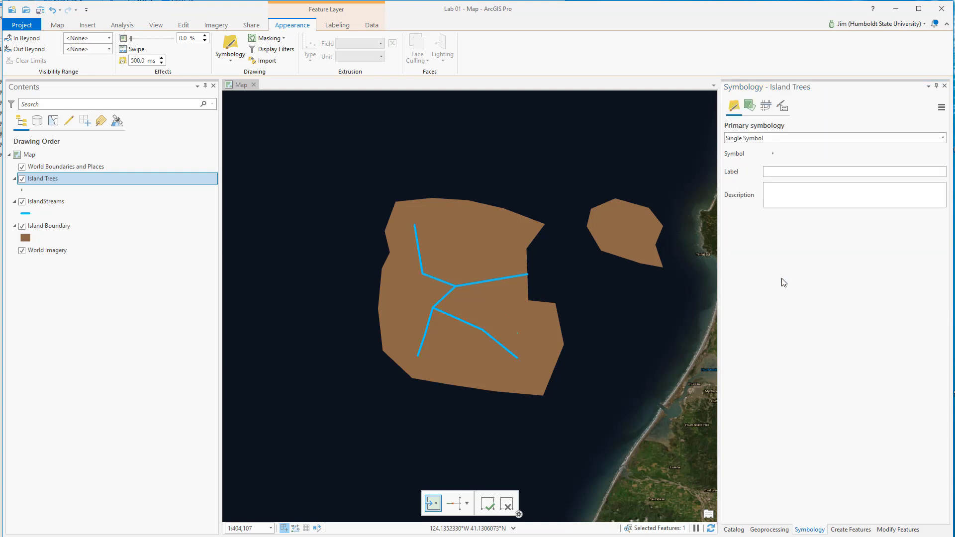
# Step: Set the size of the Island Trees point symbol to 23 pt and apply it
pyautogui.click(774, 154)
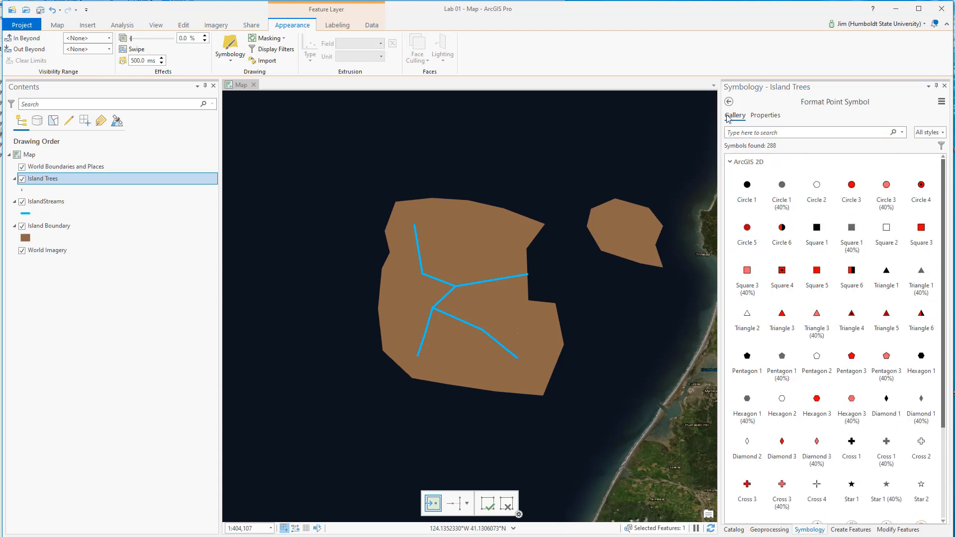
pyautogui.click(764, 115)
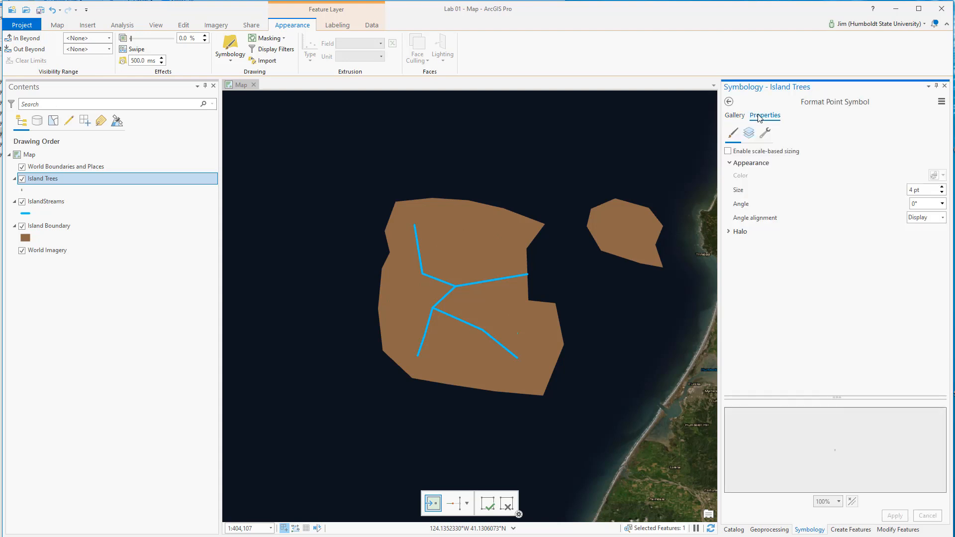
pyautogui.moveTo(922, 190); pyautogui.dragTo(895, 189)
pyautogui.write('23')
pyautogui.click(895, 517)
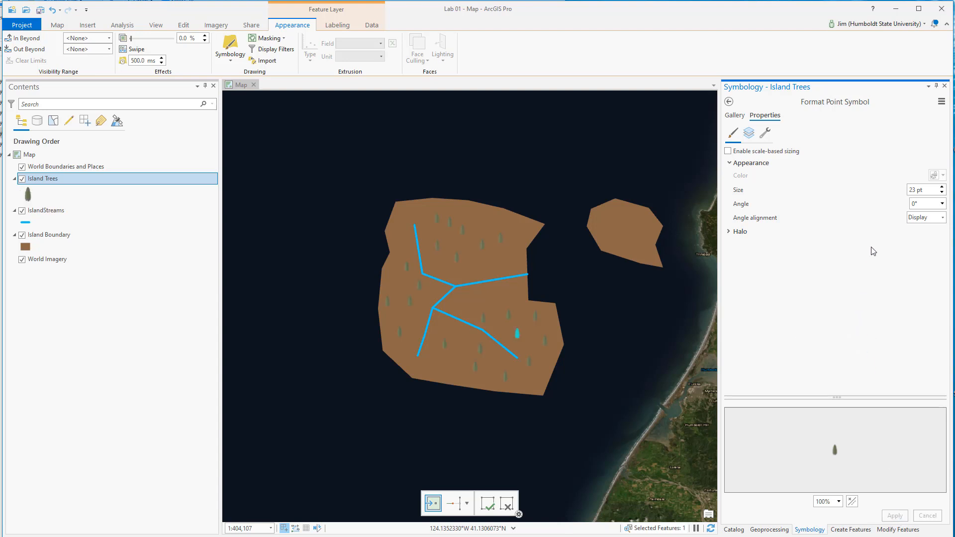
# Step: Enlarge the Island Trees point symbol further to 40 pt and apply the change
pyautogui.click(919, 190)
pyautogui.write('40')
pyautogui.click(894, 515)
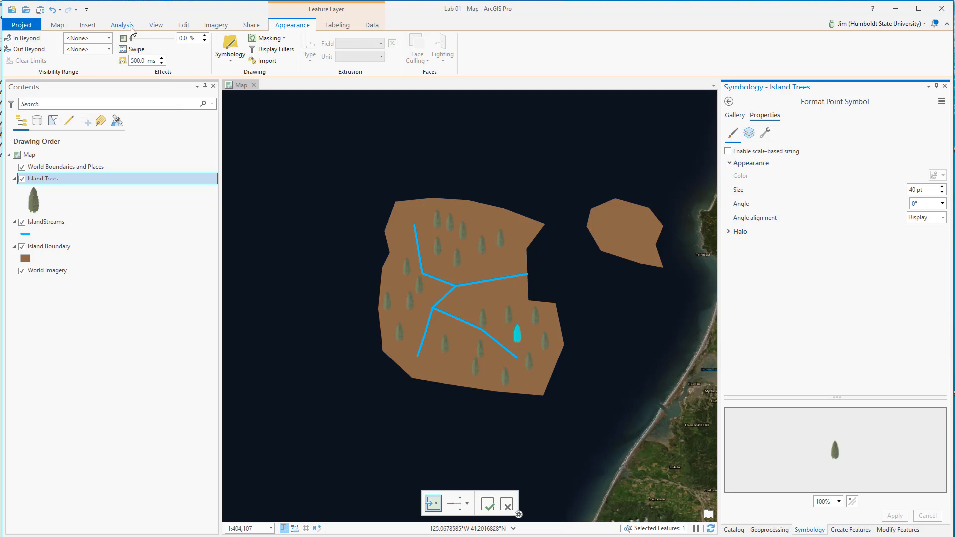
# Step: Switch to the Explore tool and examine the tree symbols on the main island up close
pyautogui.click(184, 28)
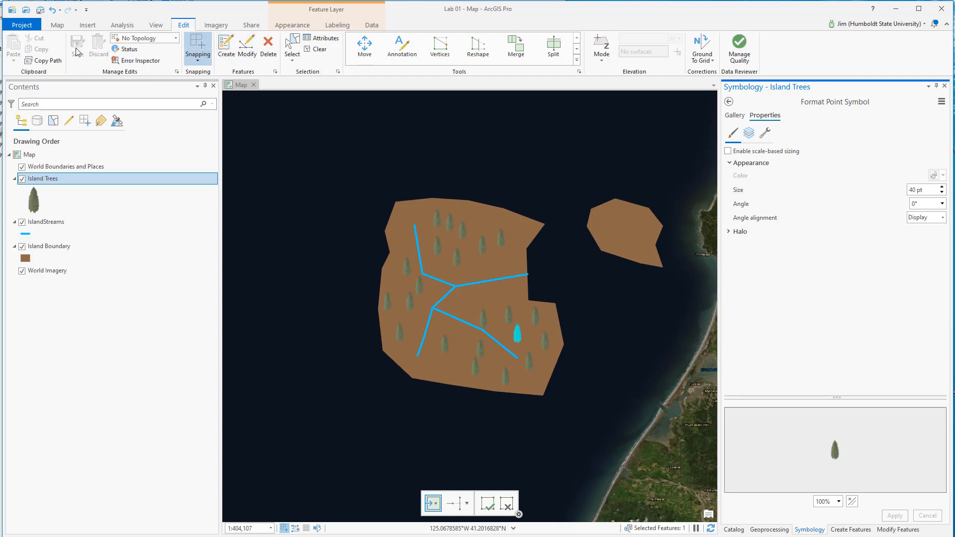
pyautogui.click(58, 27)
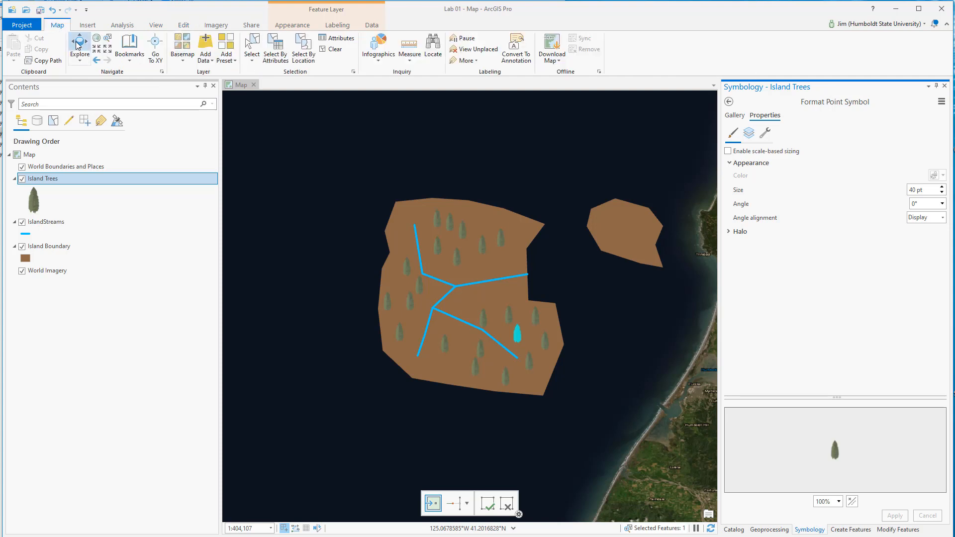
pyautogui.click(77, 46)
pyautogui.moveTo(577, 351); pyautogui.dragTo(532, 326)
pyautogui.scroll(2, 410, 300)
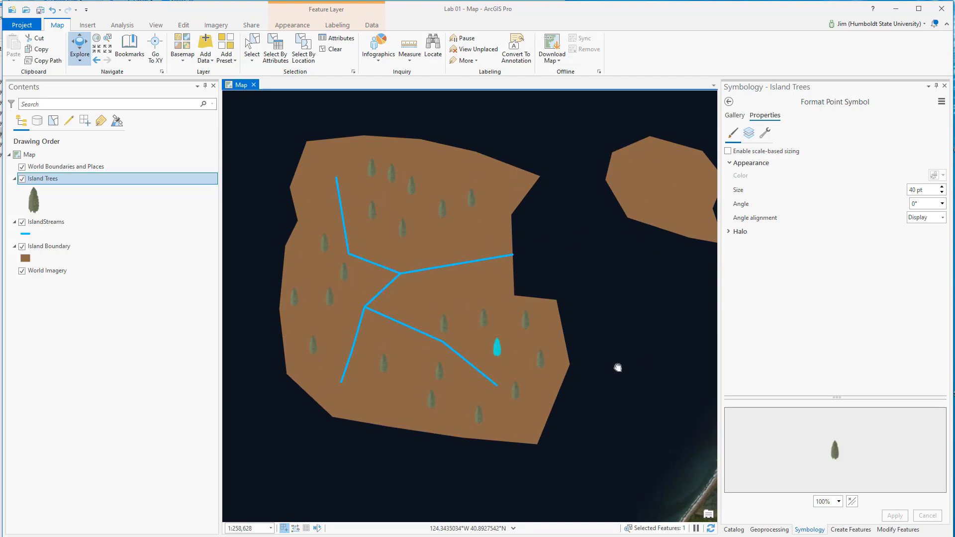
pyautogui.moveTo(616, 366); pyautogui.dragTo(607, 373)
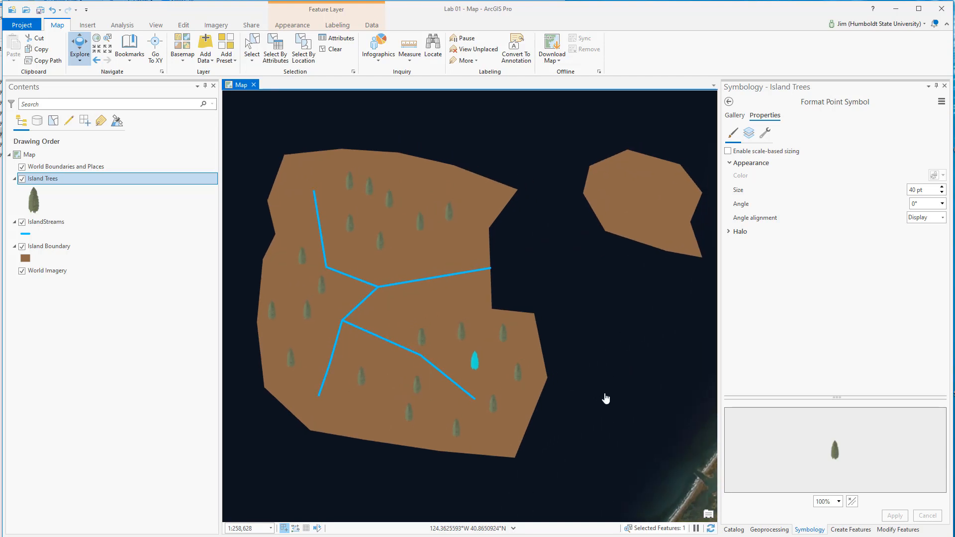